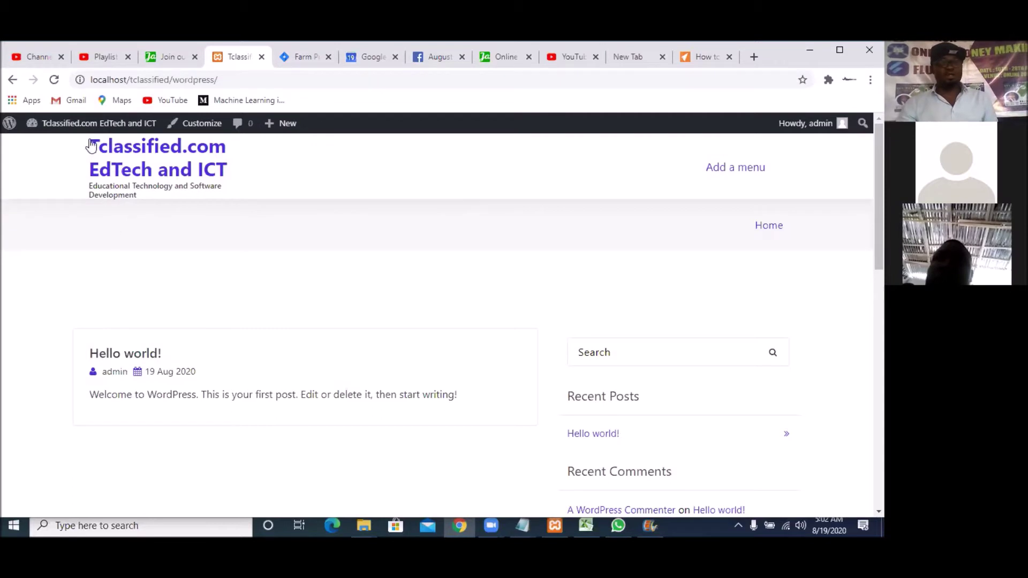
# Open the admin dashboard of the local Tclassified.com EdTech and ICT WordPress site
pyautogui.moveTo(64, 131)
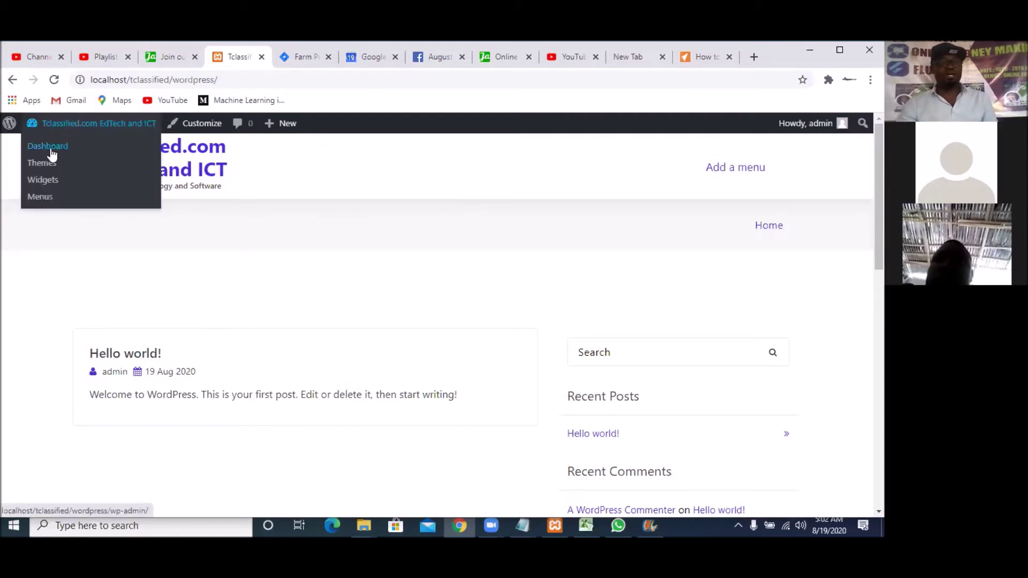
pyautogui.click(52, 153)
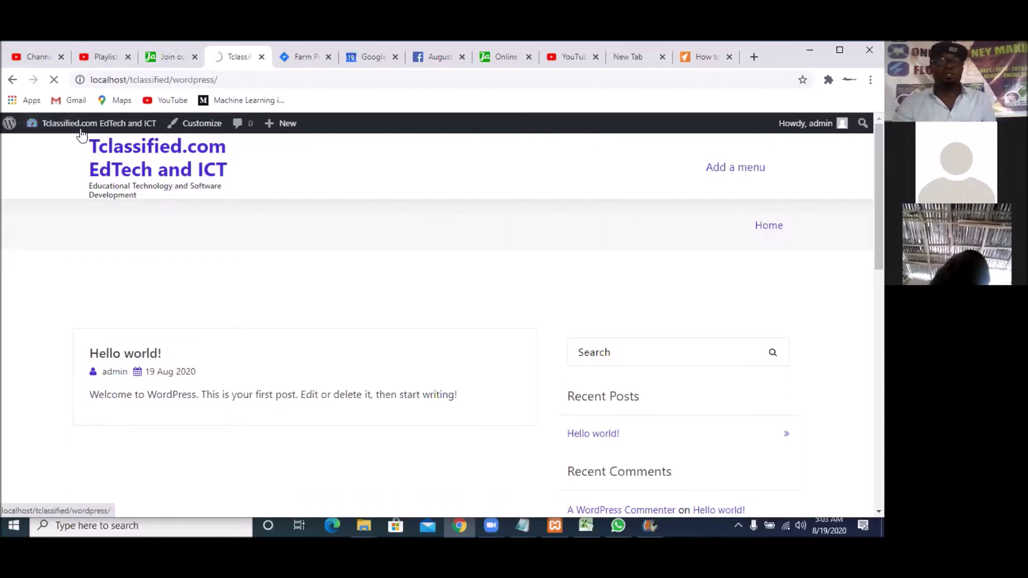
pyautogui.moveTo(83, 133)
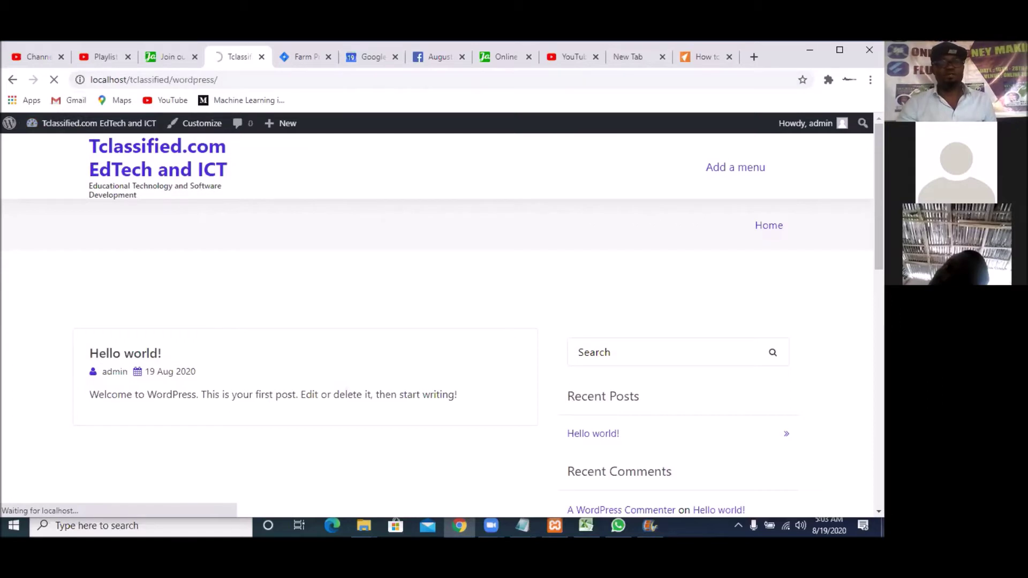
# Load tclassified.com in place of the YouTube playlists page and look over its home page
pyautogui.click(105, 57)
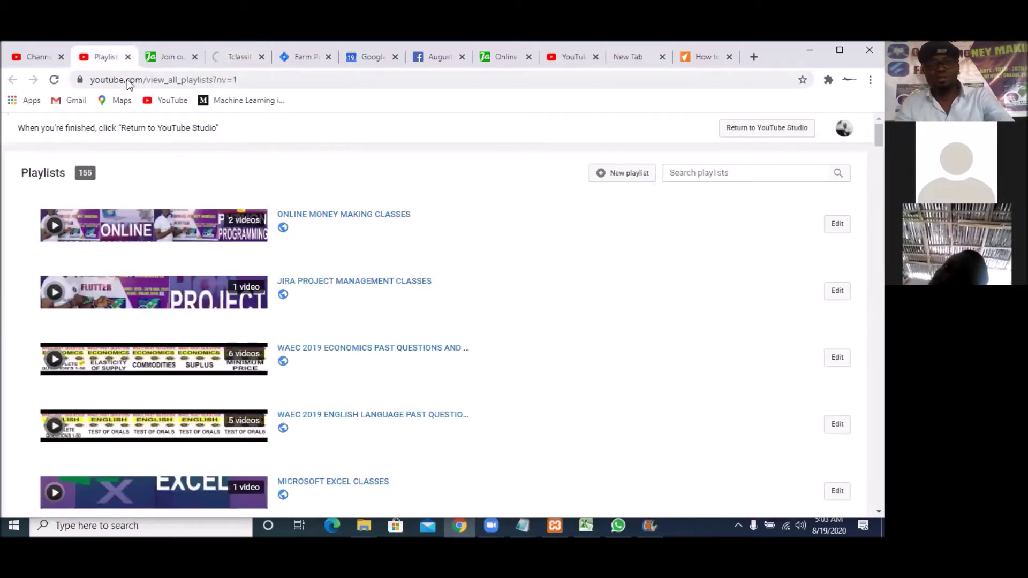
pyautogui.click(127, 79)
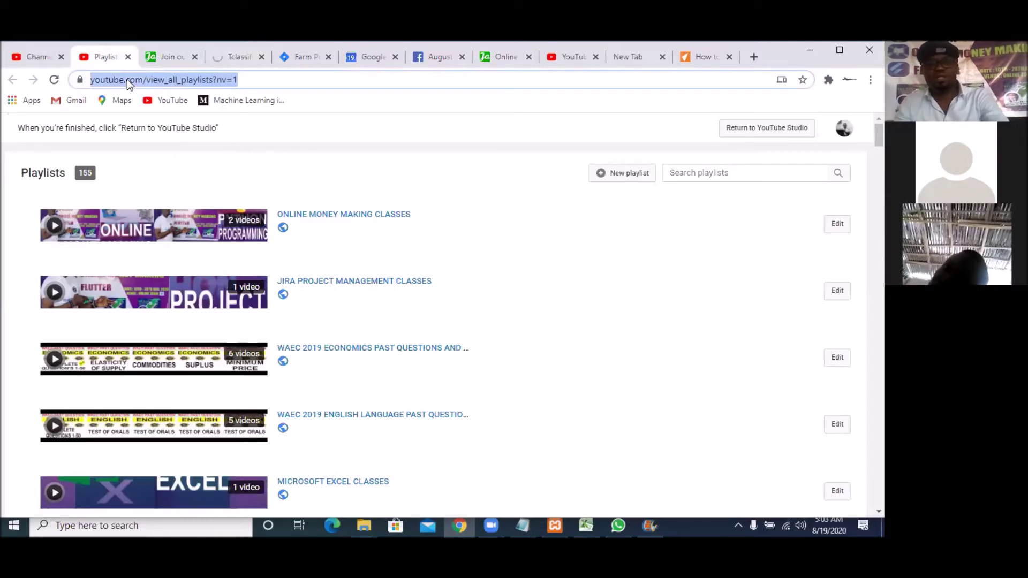
pyautogui.write('tcl')
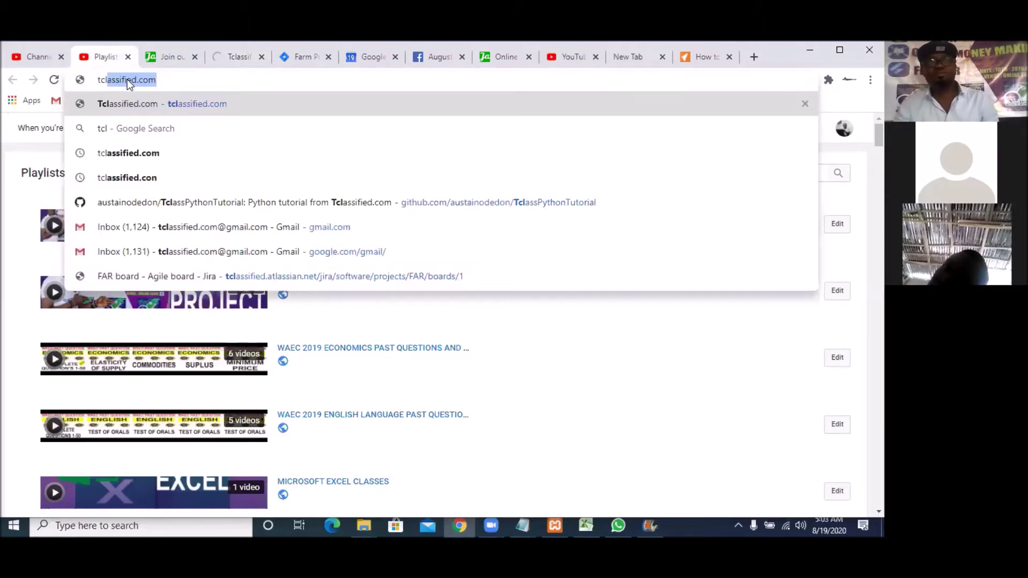
pyautogui.press('Return')
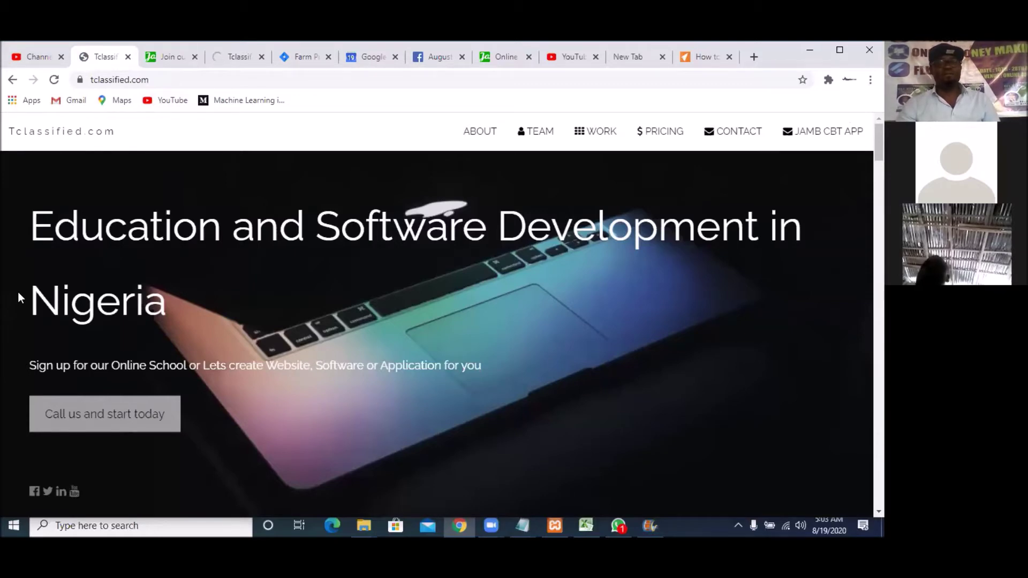
pyautogui.scroll(-10, 18, 293)
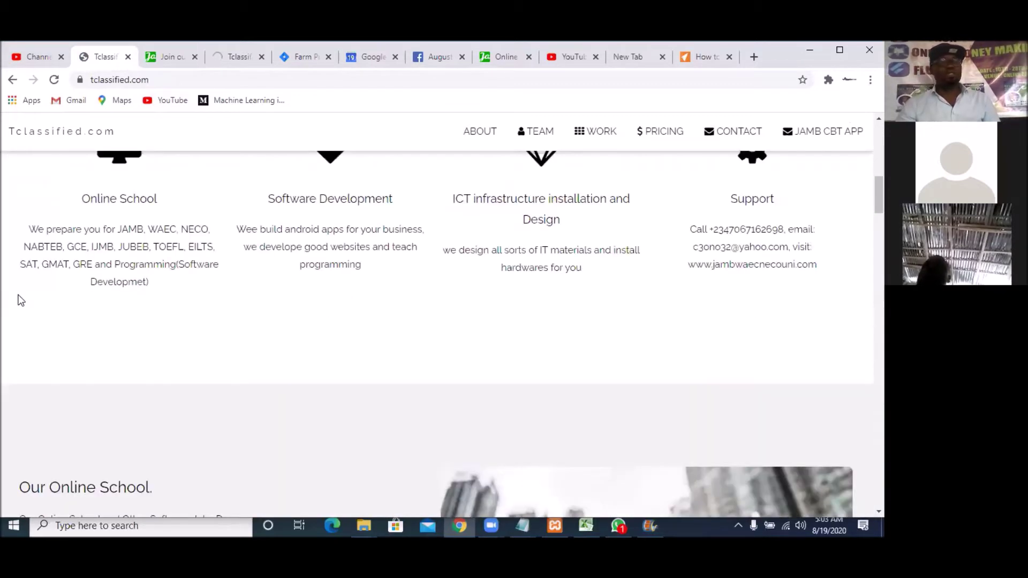
pyautogui.scroll(10, 19, 299)
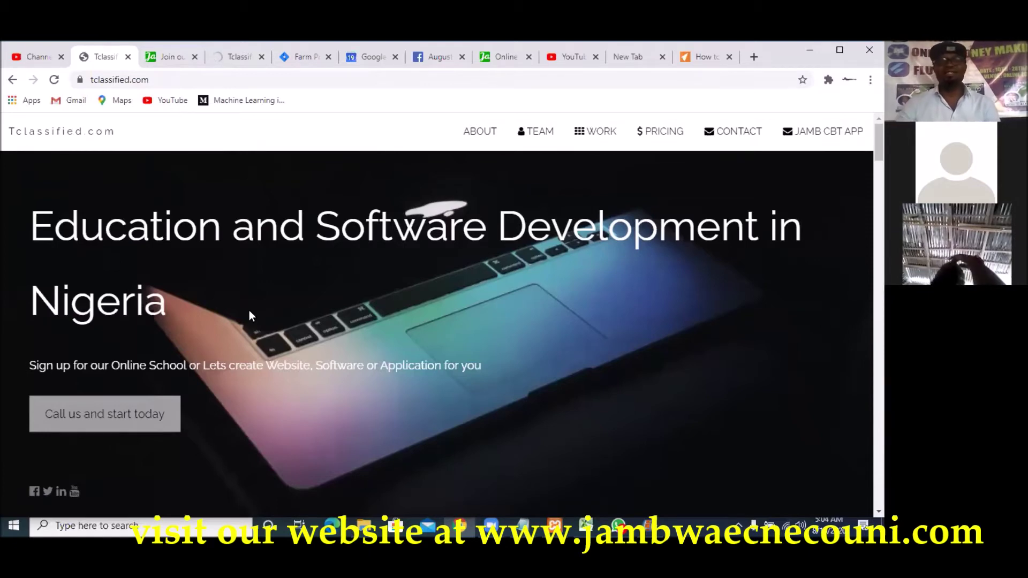
# Look through the posts on the jambwaecnecouni.com home page and compare that site with tclassified.com
pyautogui.click(154, 57)
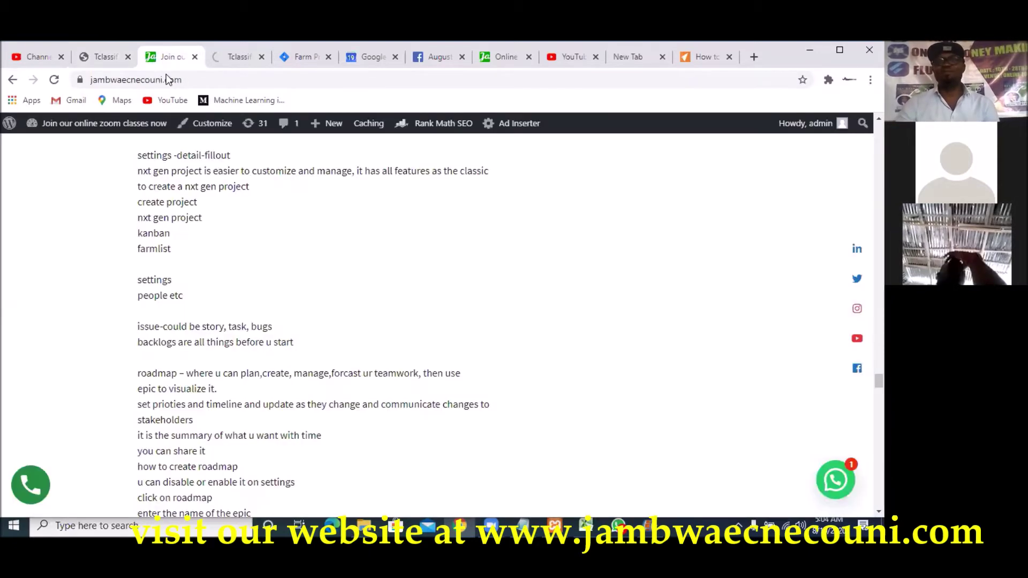
pyautogui.scroll(20, 259, 172)
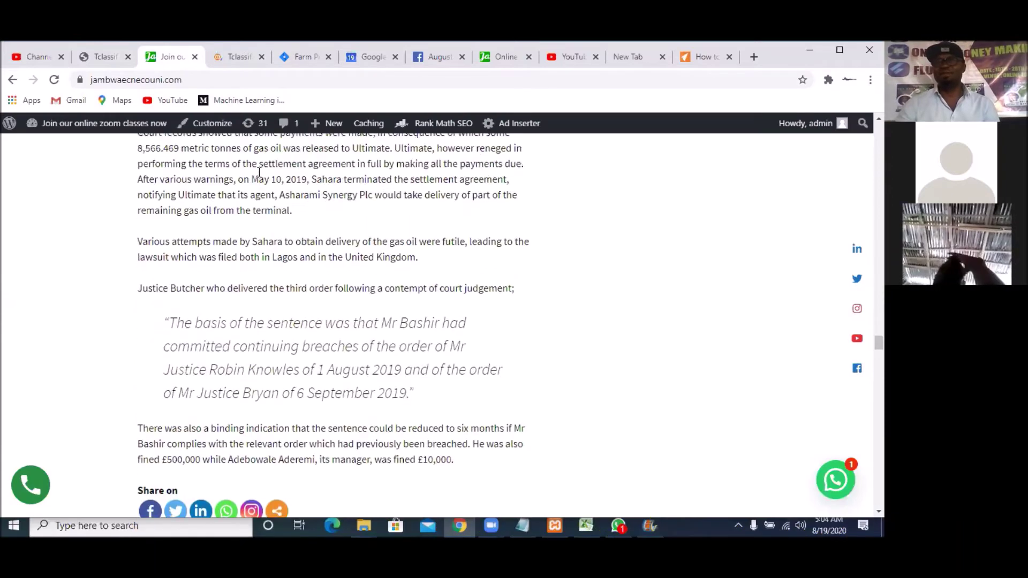
pyautogui.scroll(10, 259, 172)
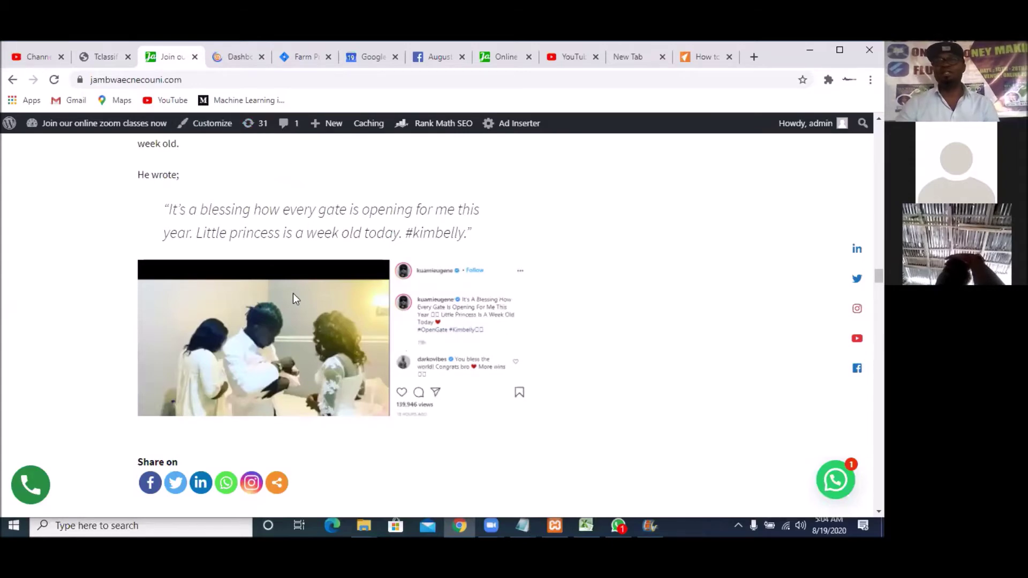
pyautogui.scroll(10, 293, 299)
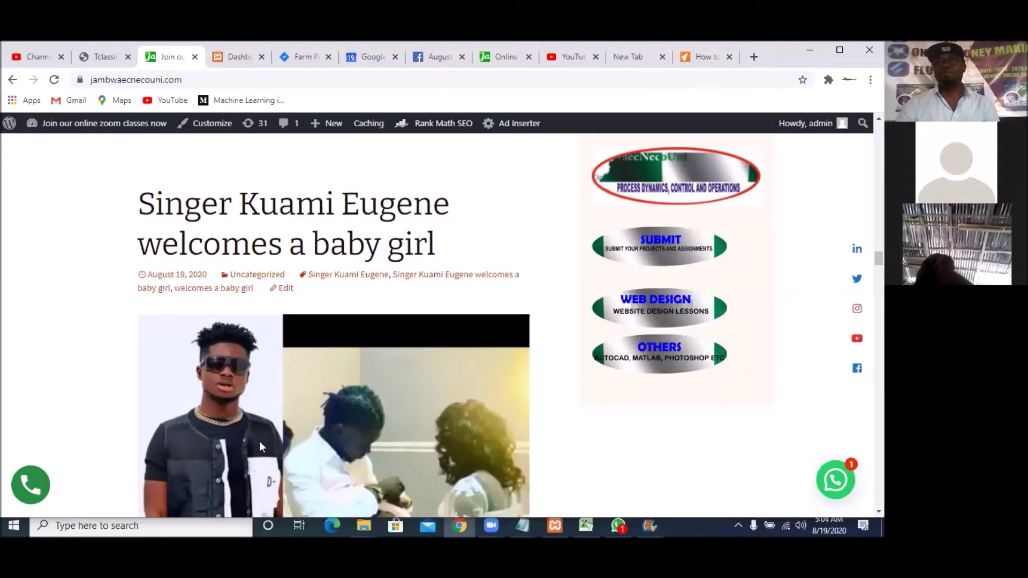
pyautogui.click(114, 57)
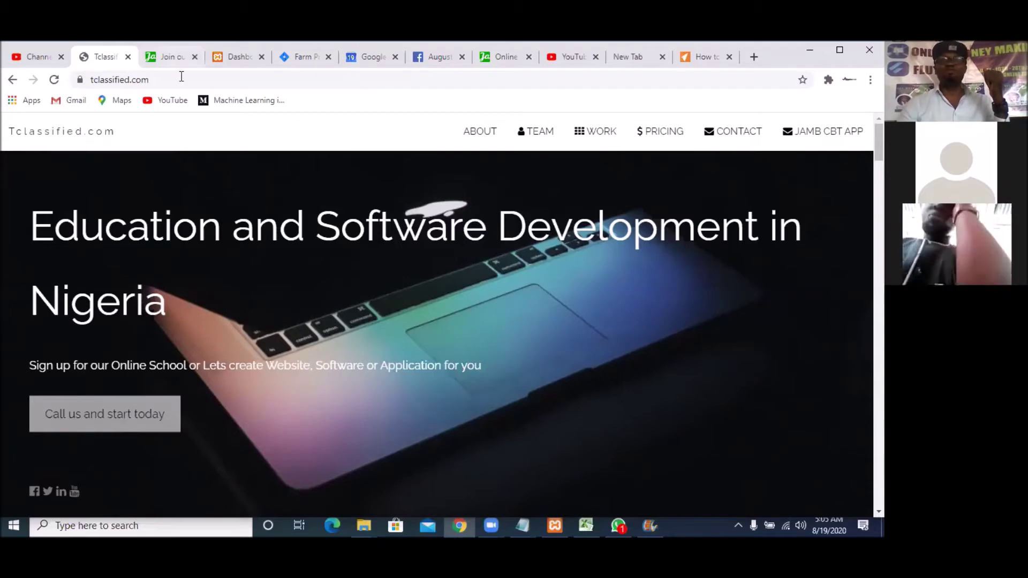
pyautogui.click(167, 57)
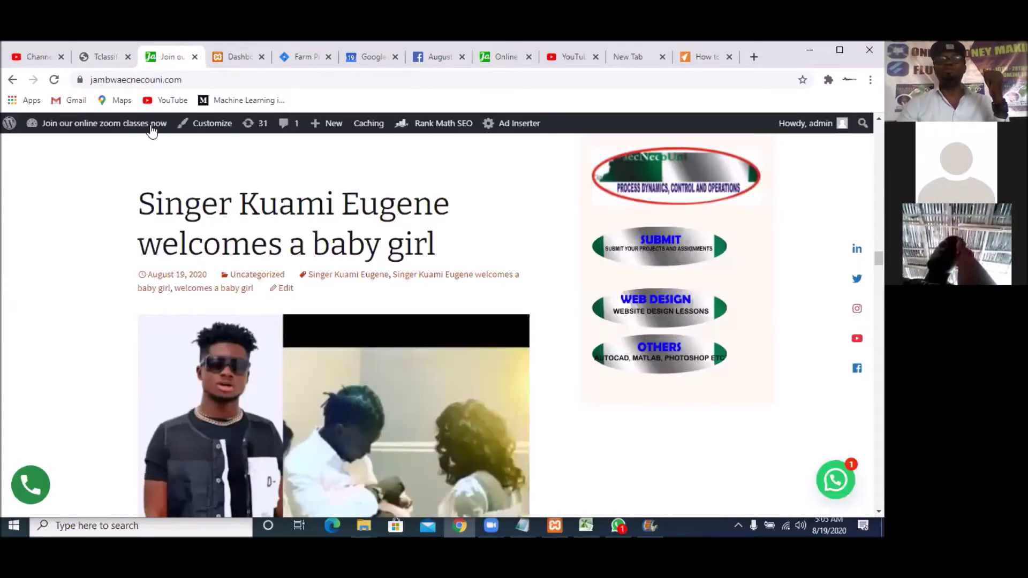
pyautogui.click(103, 59)
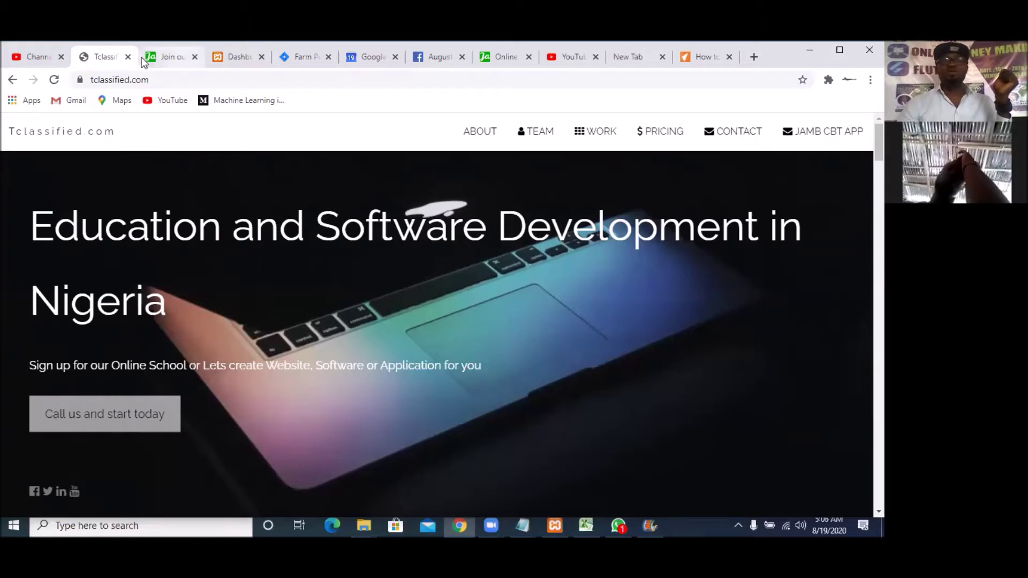
# Return to the local WordPress dashboard and open the theme Customizer for the site
pyautogui.click(222, 60)
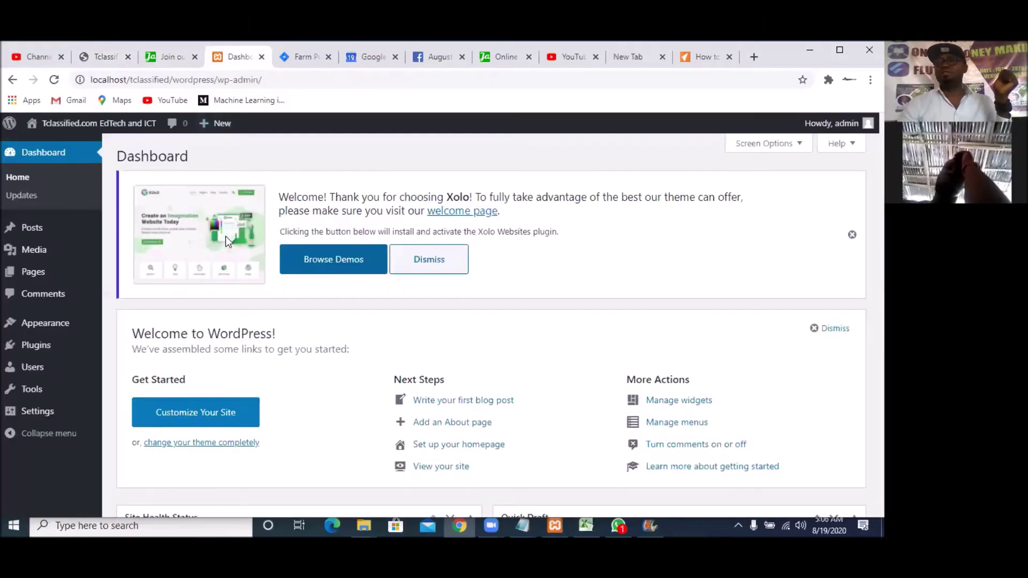
pyautogui.moveTo(88, 125)
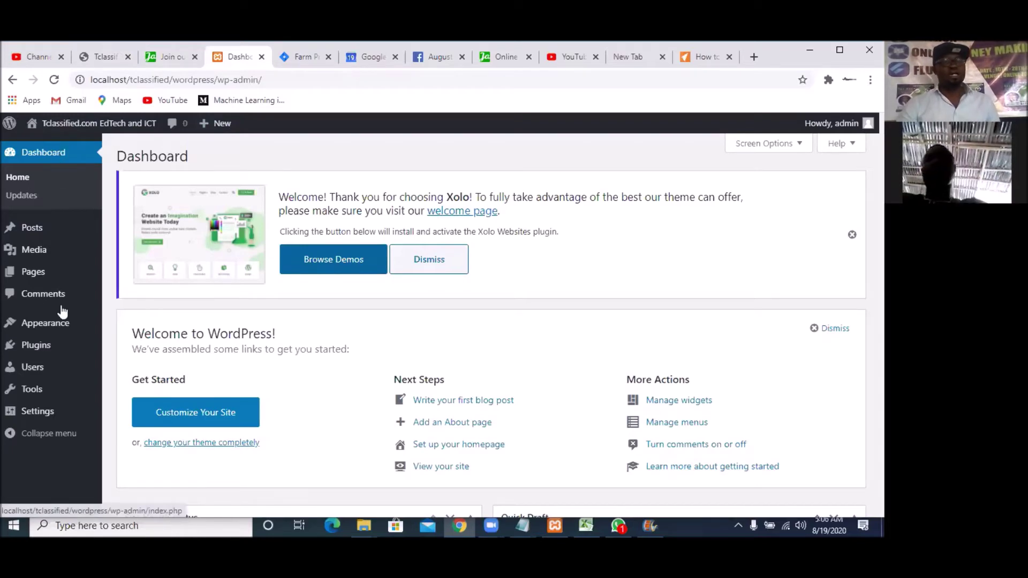
pyautogui.moveTo(47, 332)
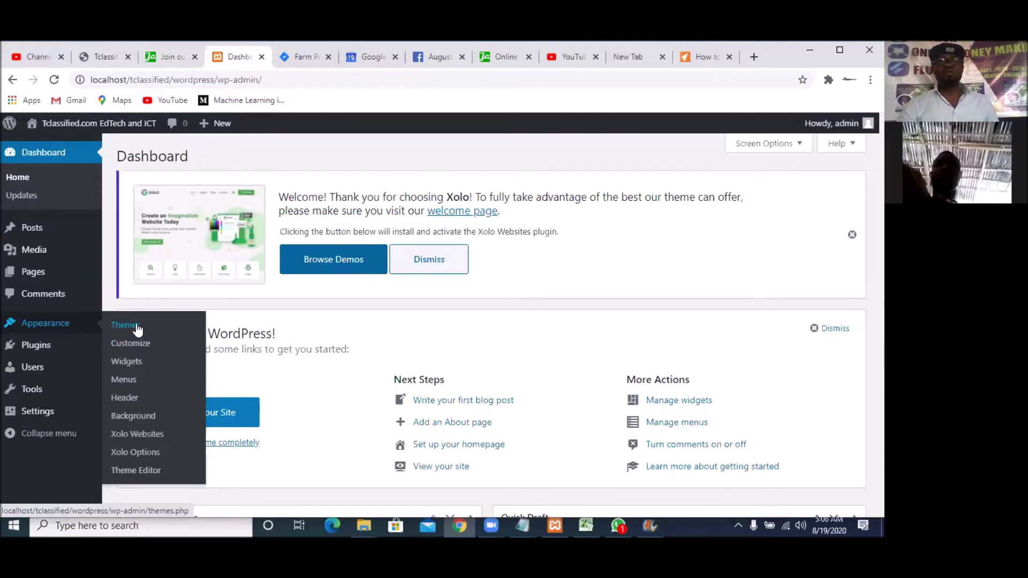
pyautogui.click(129, 343)
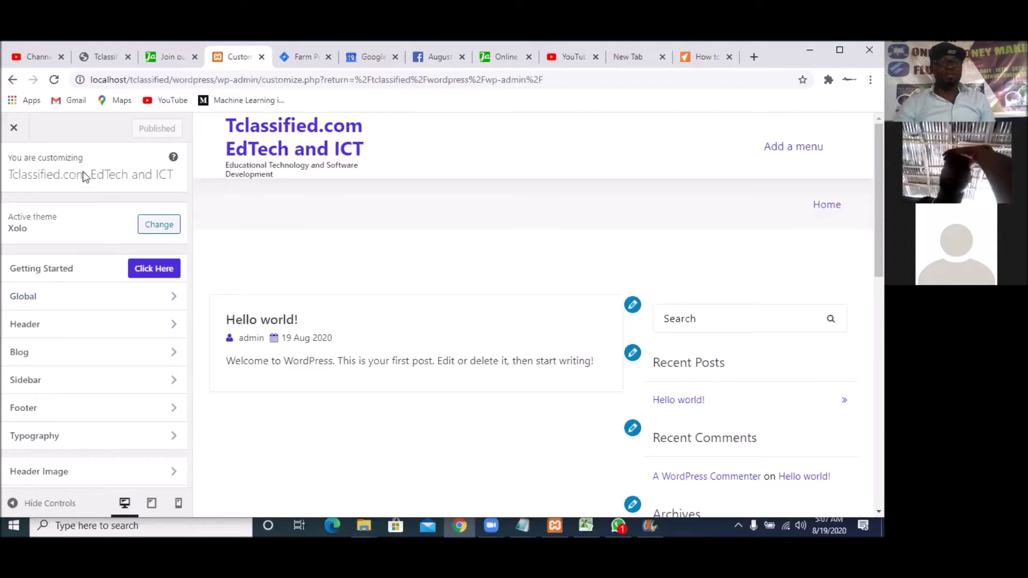
# Examine the Header and Global sections and the remaining customization sections of the Xolo theme
pyautogui.click(63, 328)
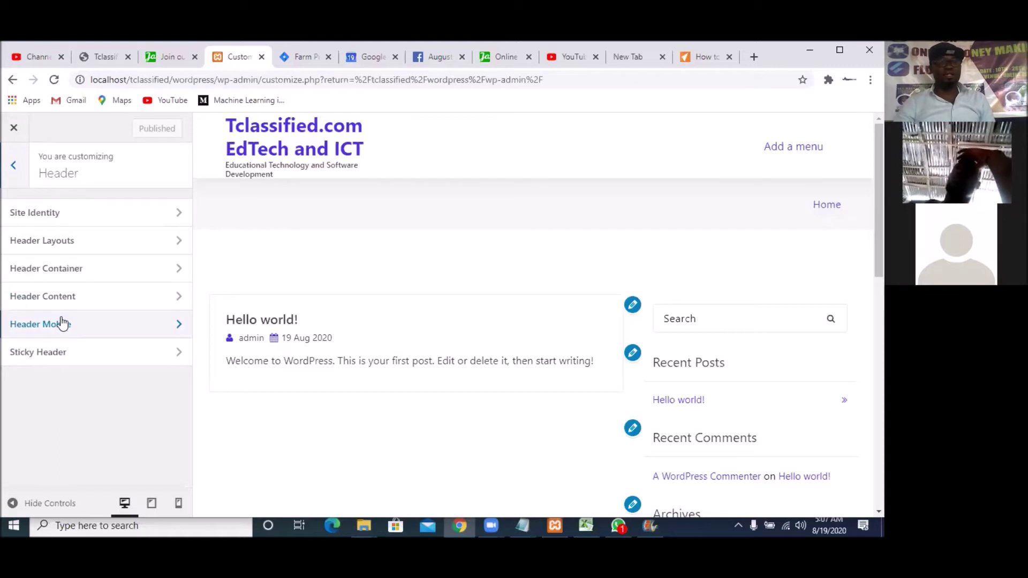
pyautogui.click(13, 166)
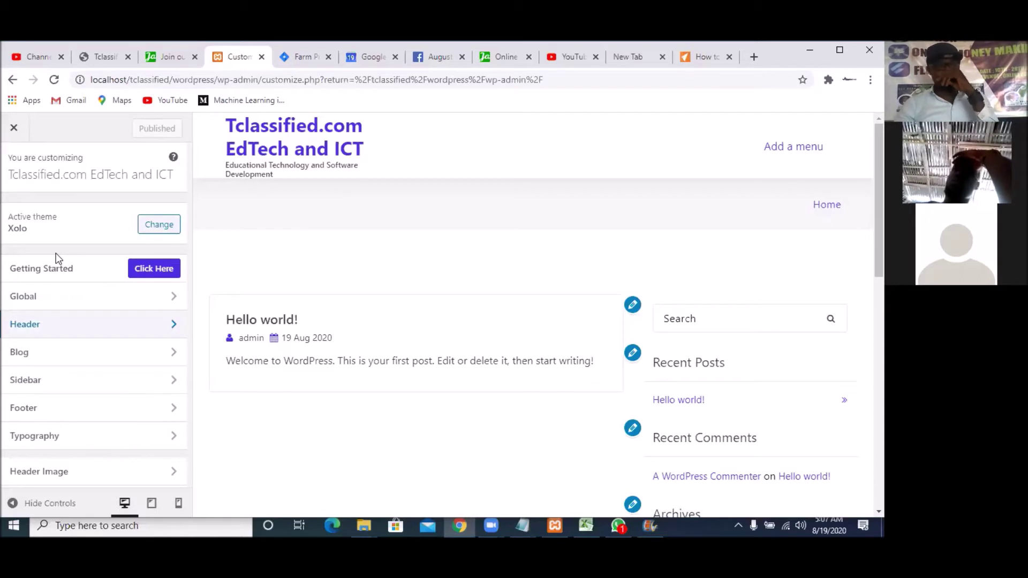
pyautogui.click(58, 296)
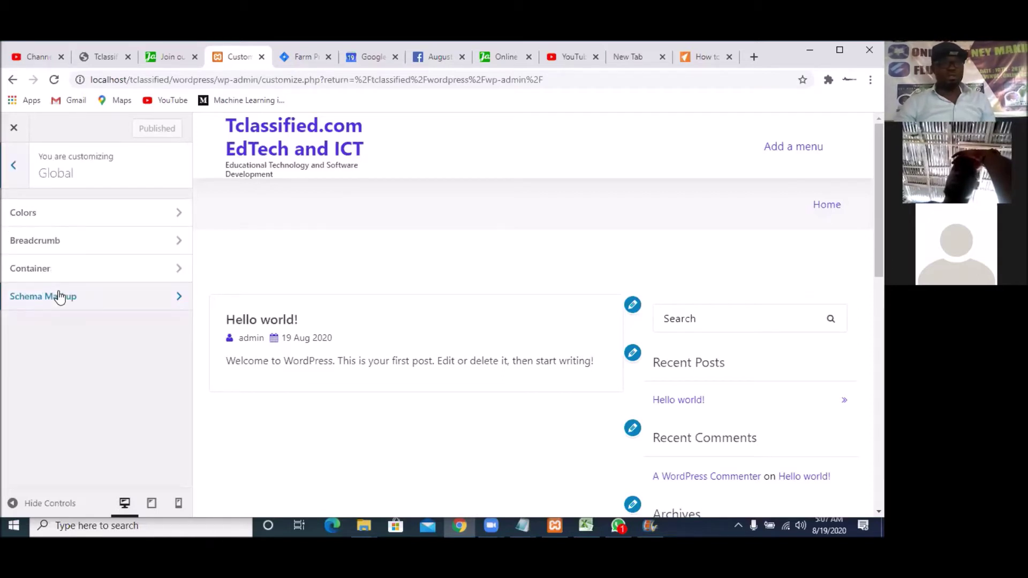
pyautogui.click(14, 167)
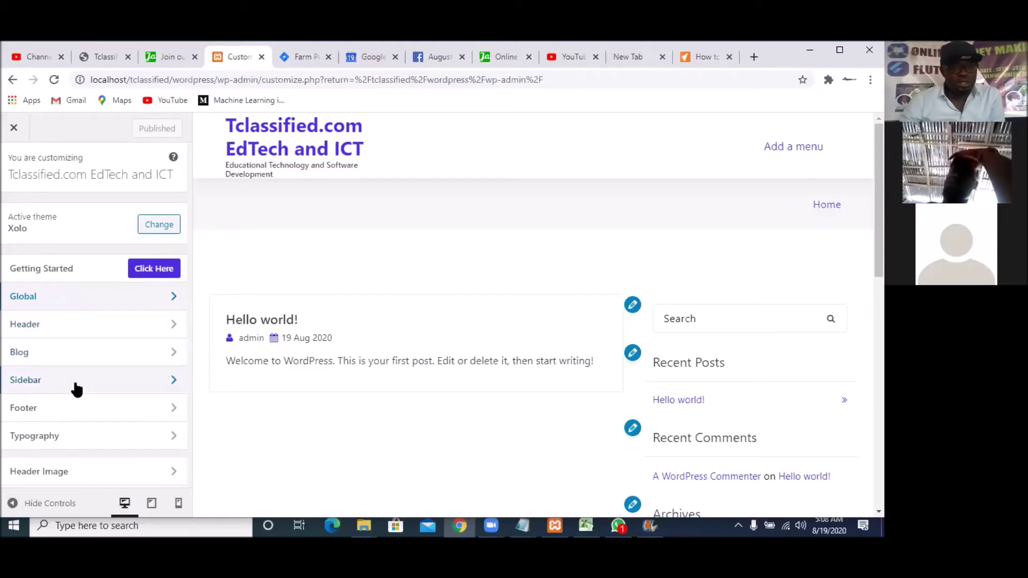
pyautogui.scroll(-3, 77, 389)
pyautogui.scroll(-1, 77, 389)
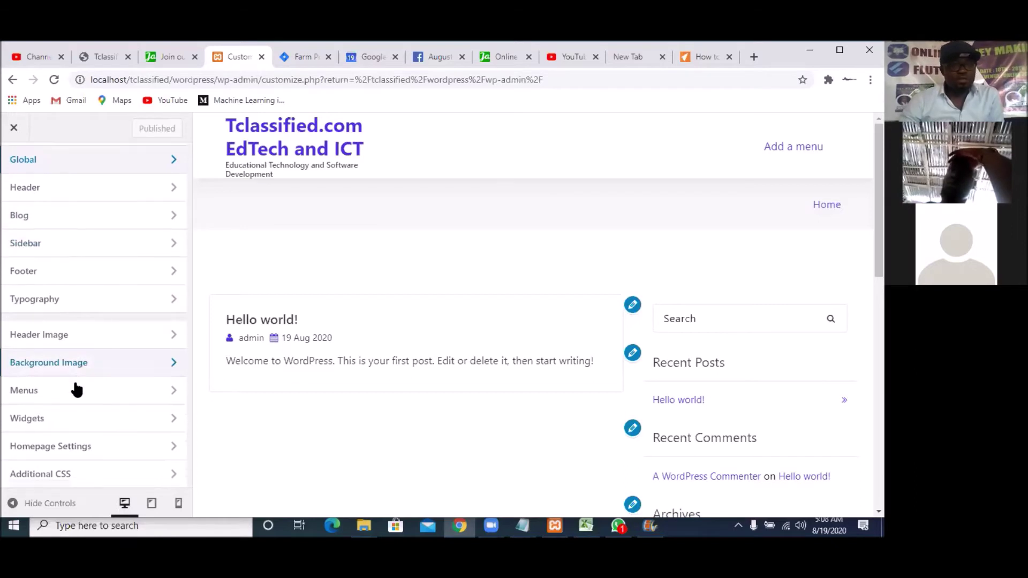
pyautogui.scroll(3, 77, 389)
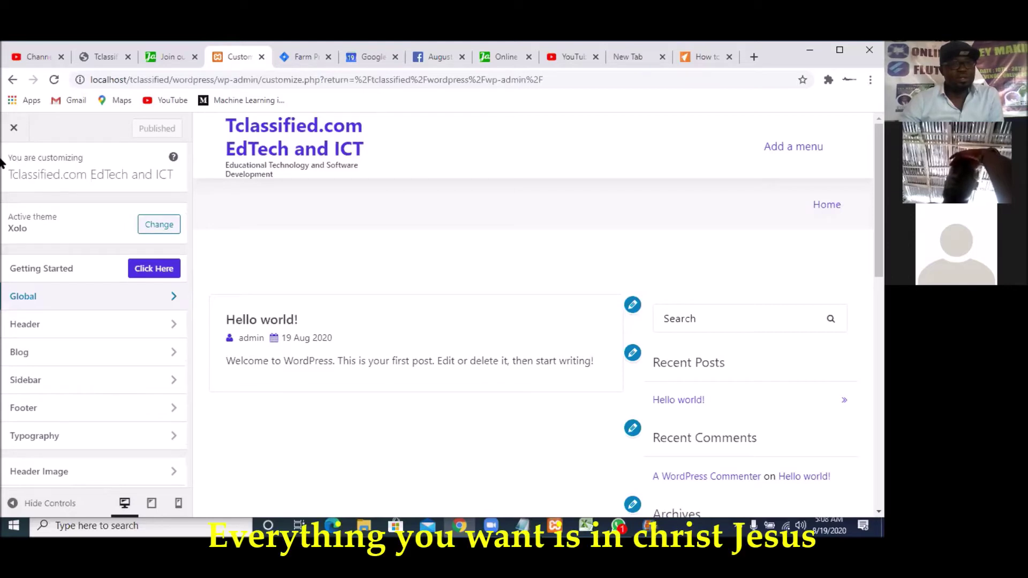
# View the Xolo theme's Getting Started page and return to the Customizer to review its section list
pyautogui.click(151, 276)
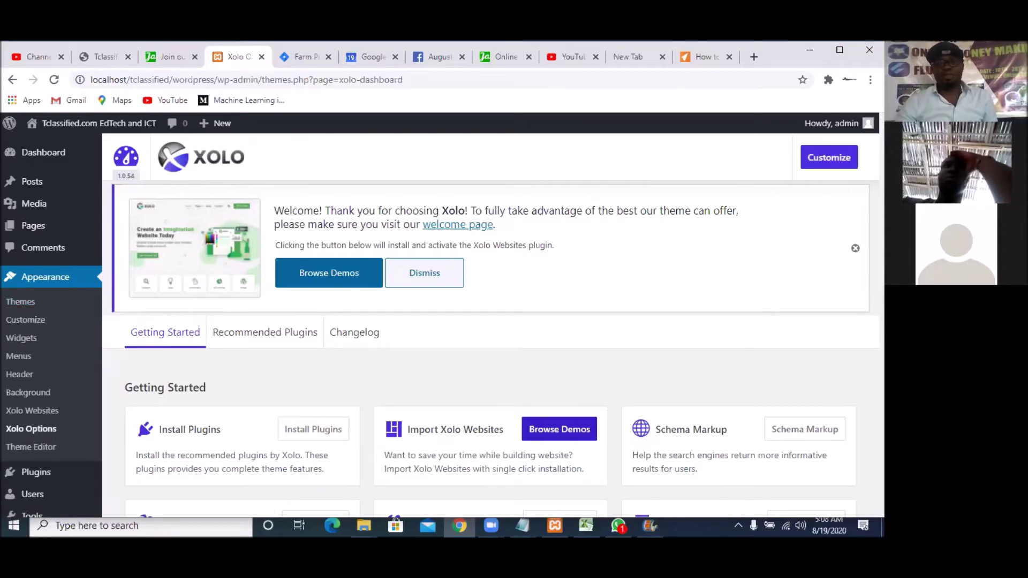
pyautogui.click(828, 161)
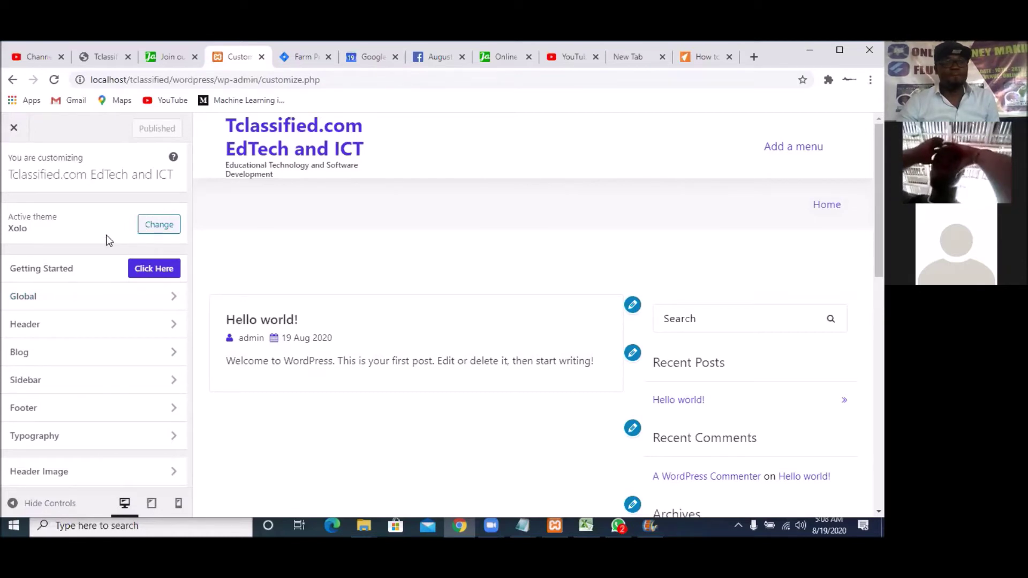
pyautogui.scroll(-3, 124, 327)
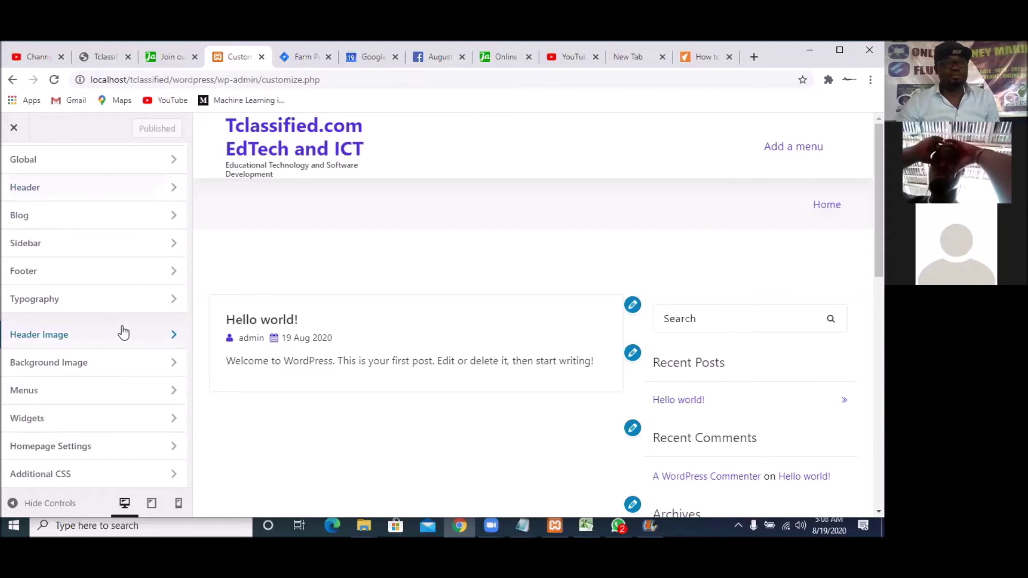
pyautogui.scroll(3, 123, 332)
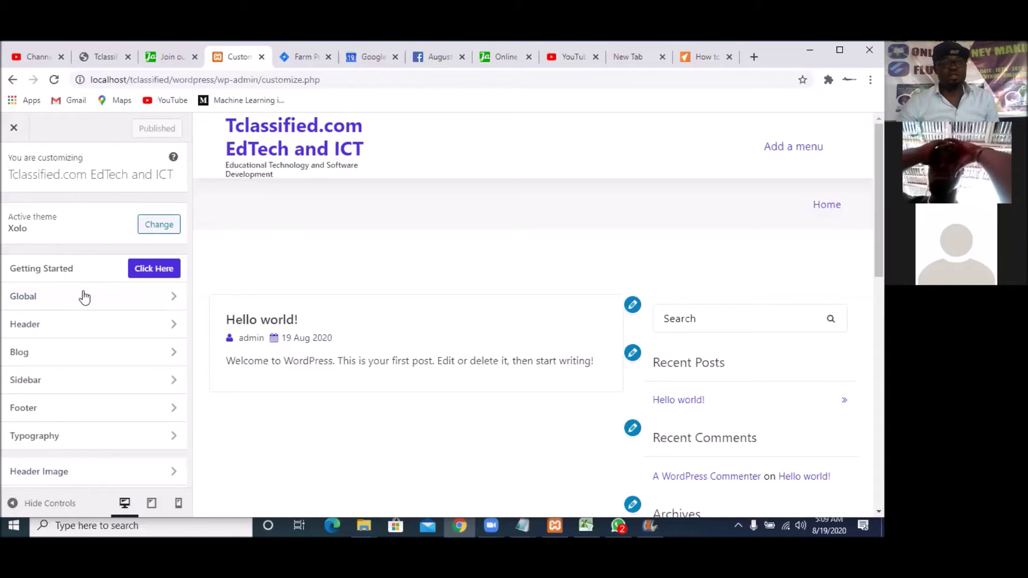
# Upload TCLASSIFIED LOGO from the Desktop as the logo in the header's Site Identity settings, cropping it to the full image
pyautogui.click(77, 328)
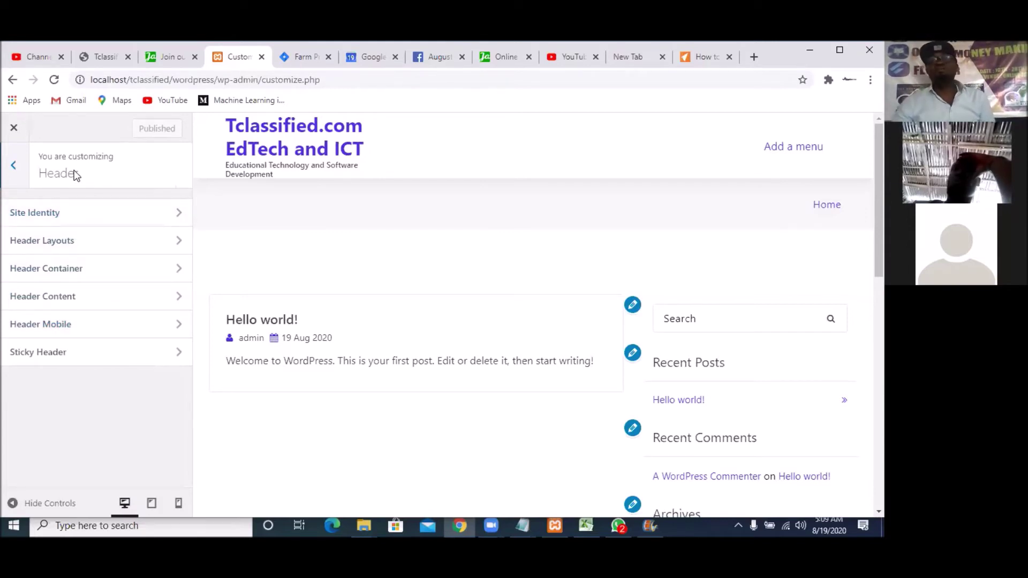
pyautogui.click(57, 213)
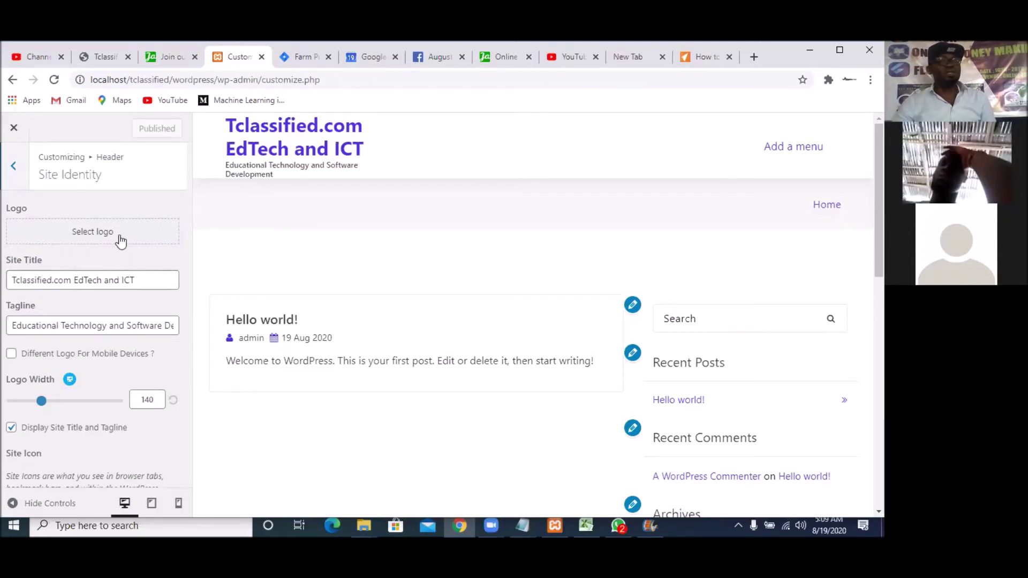
pyautogui.click(93, 236)
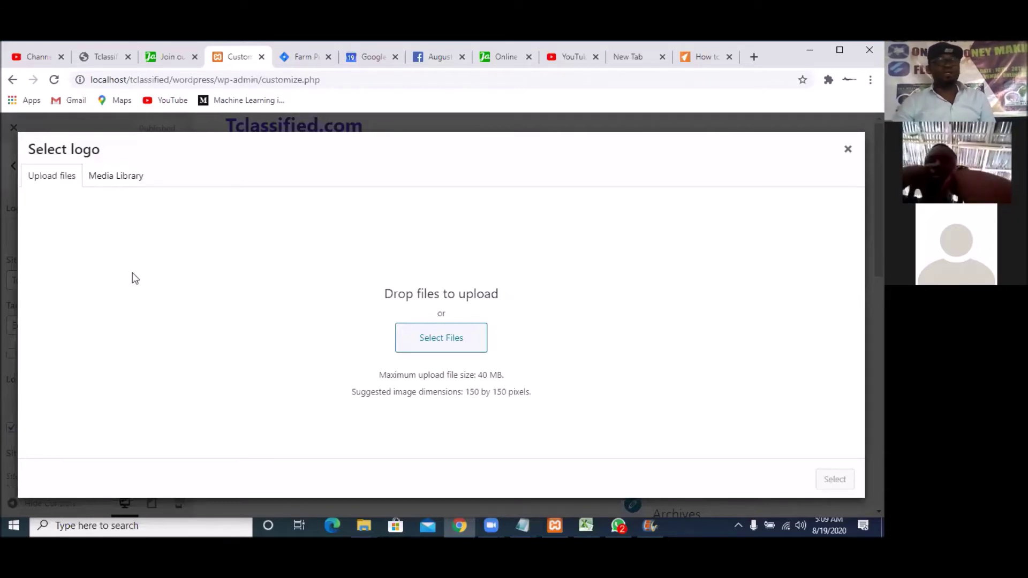
pyautogui.click(442, 343)
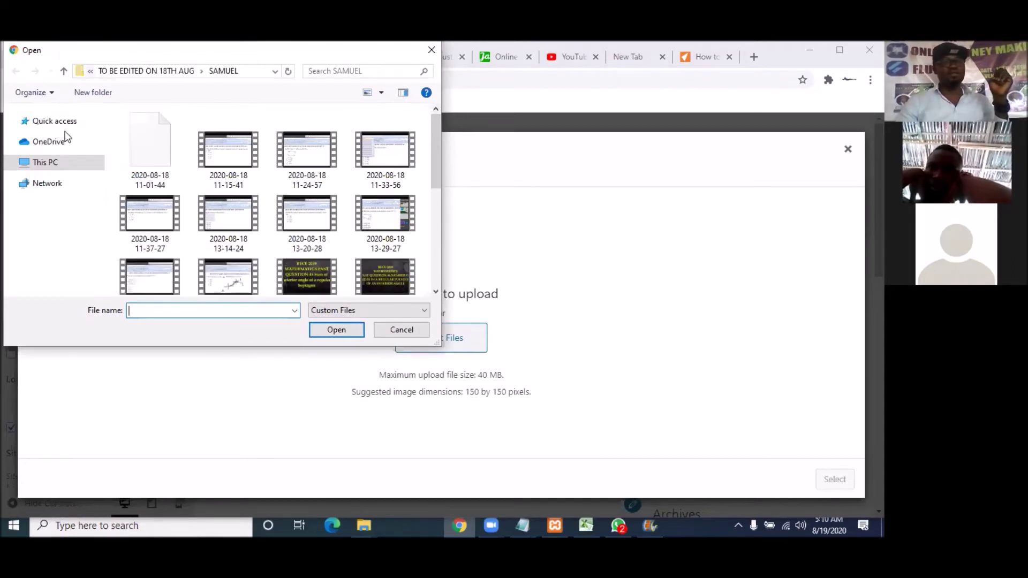
pyautogui.click(47, 167)
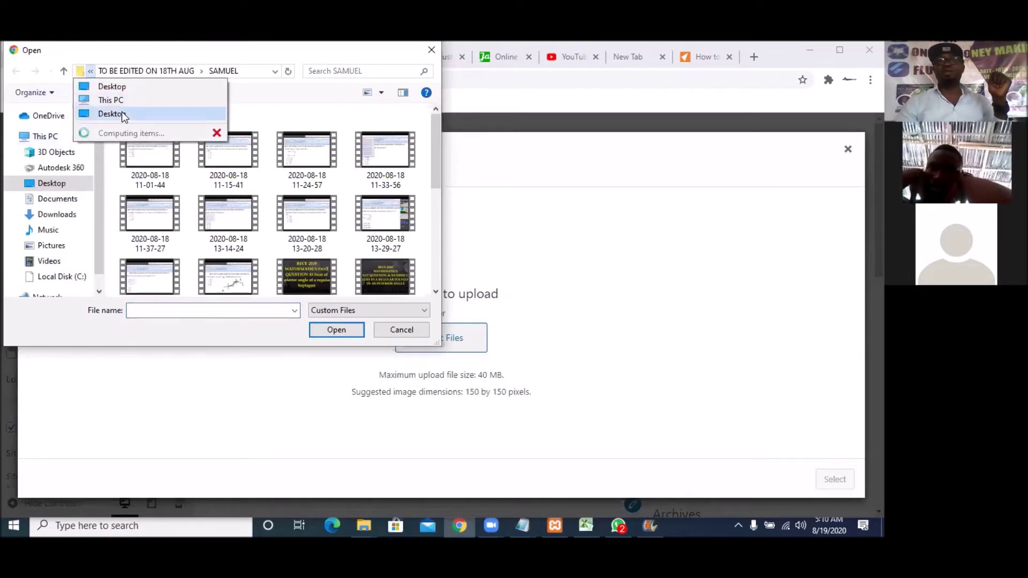
pyautogui.click(120, 113)
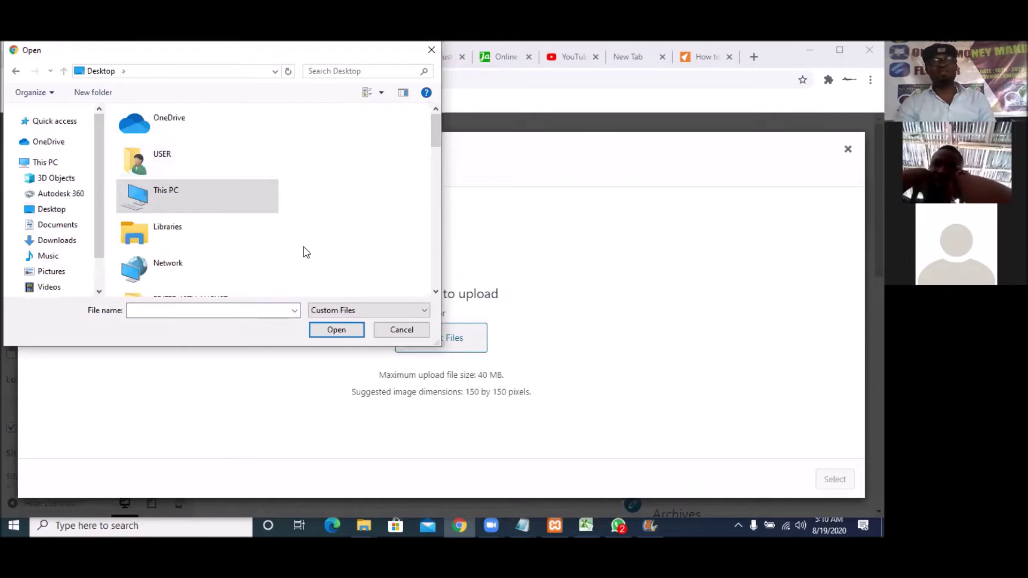
pyautogui.scroll(-12, 306, 252)
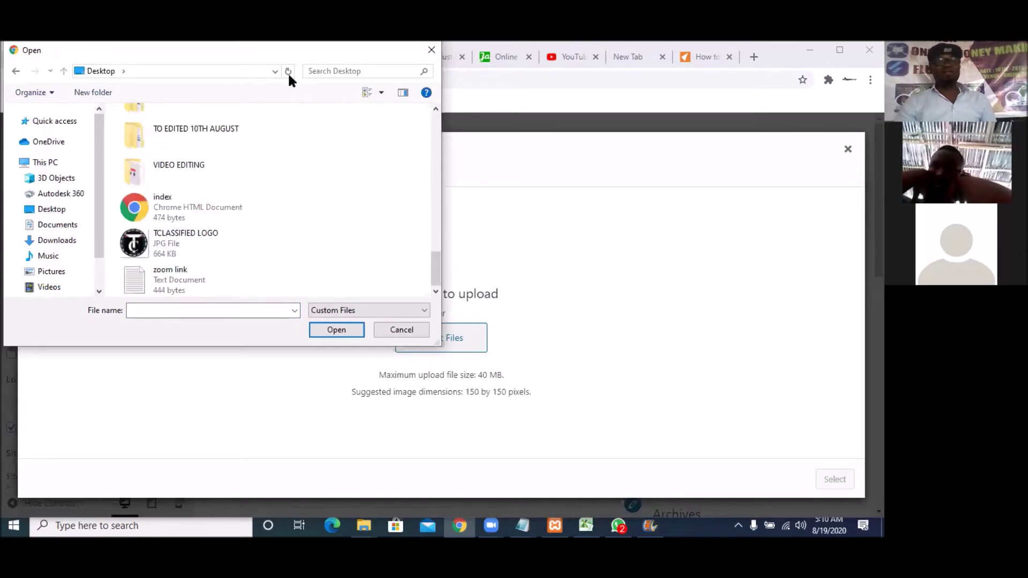
pyautogui.click(189, 251)
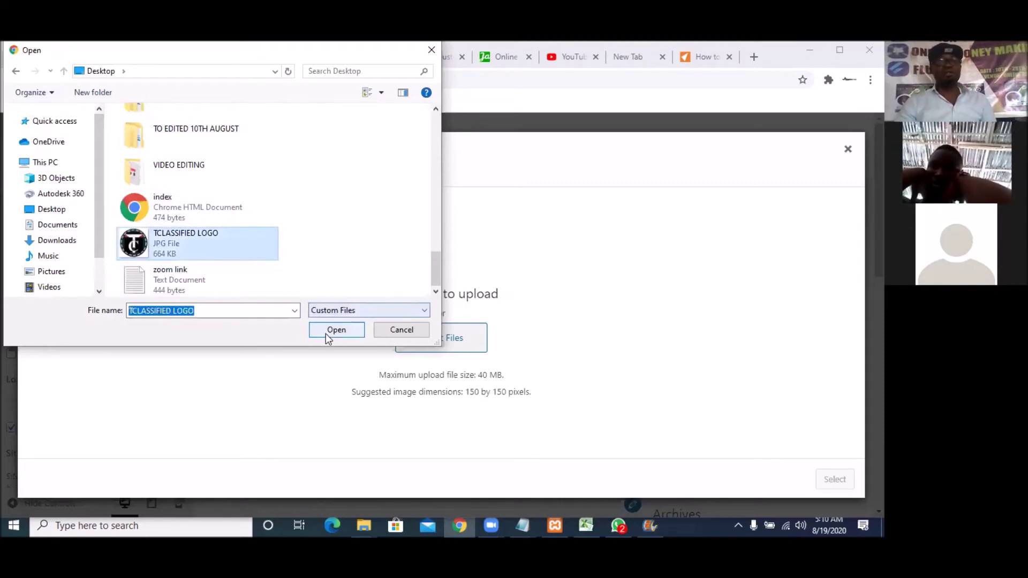
pyautogui.click(336, 330)
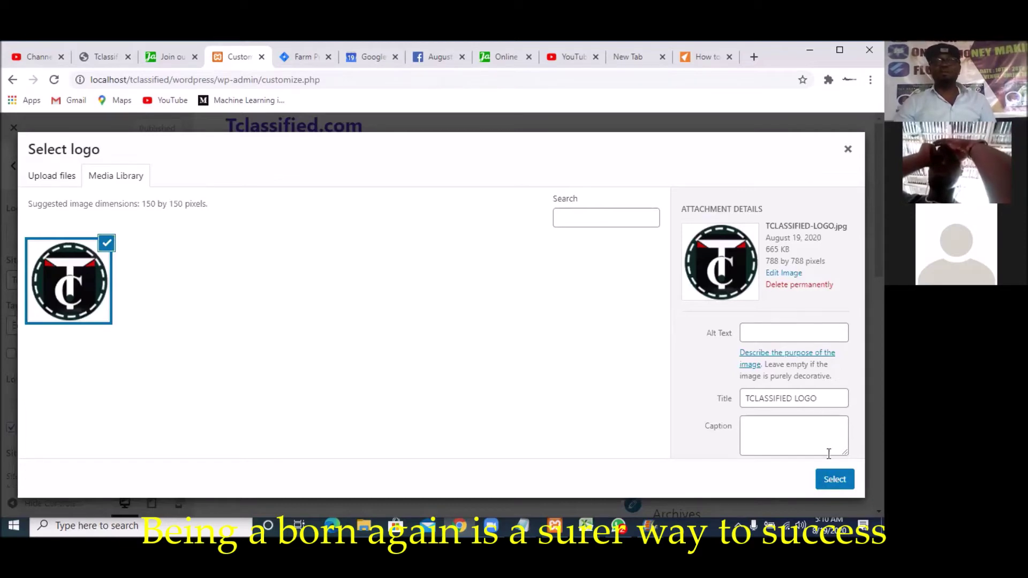
pyautogui.click(830, 484)
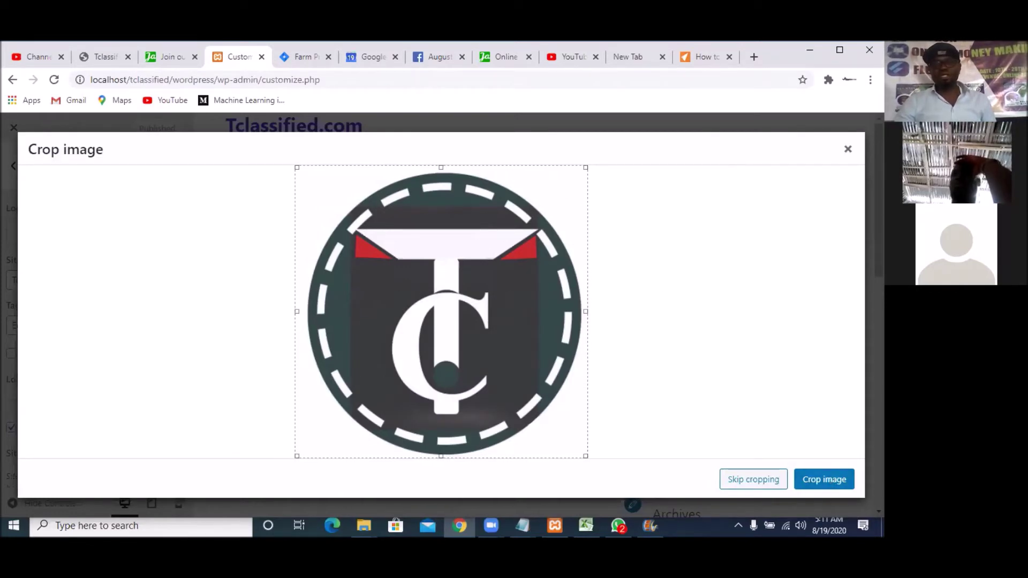
pyautogui.click(809, 481)
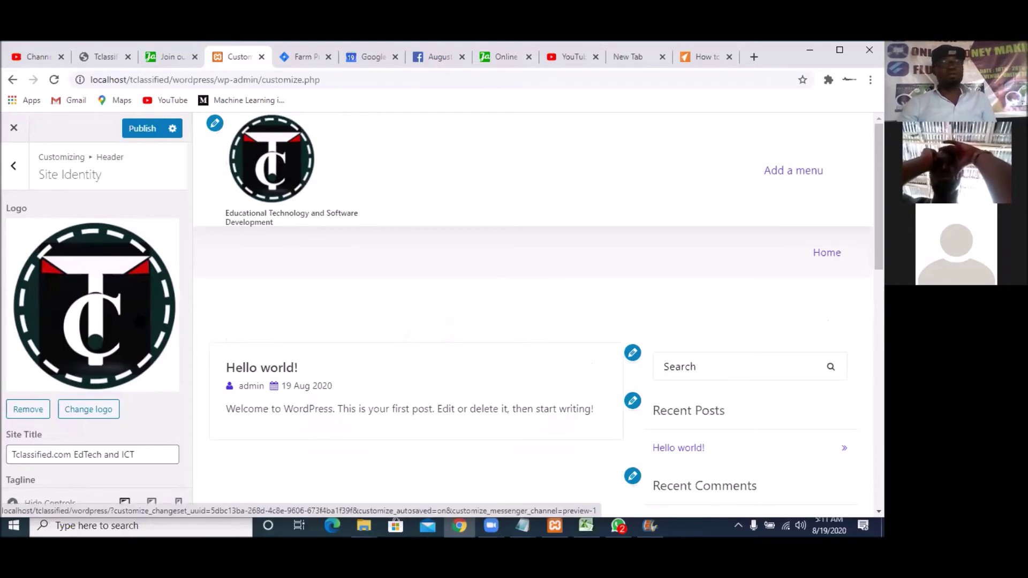
# Copy the site title "Tclassified.com EdTech and ICT" and insert it at the beginning of the tagline
pyautogui.scroll(-3, 138, 321)
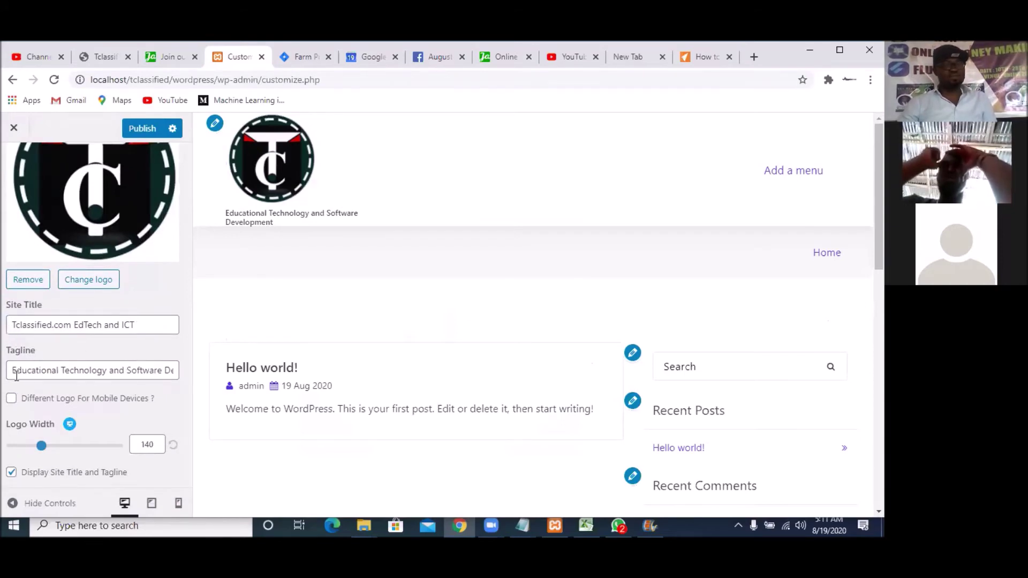
pyautogui.tripleClick(50, 324)
pyautogui.rightClick(85, 328)
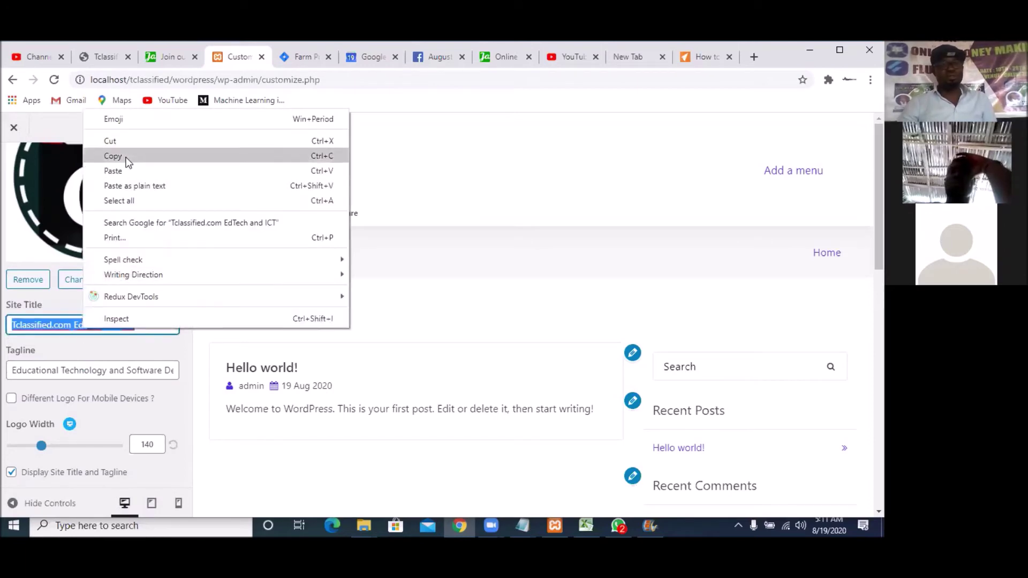
pyautogui.click(113, 156)
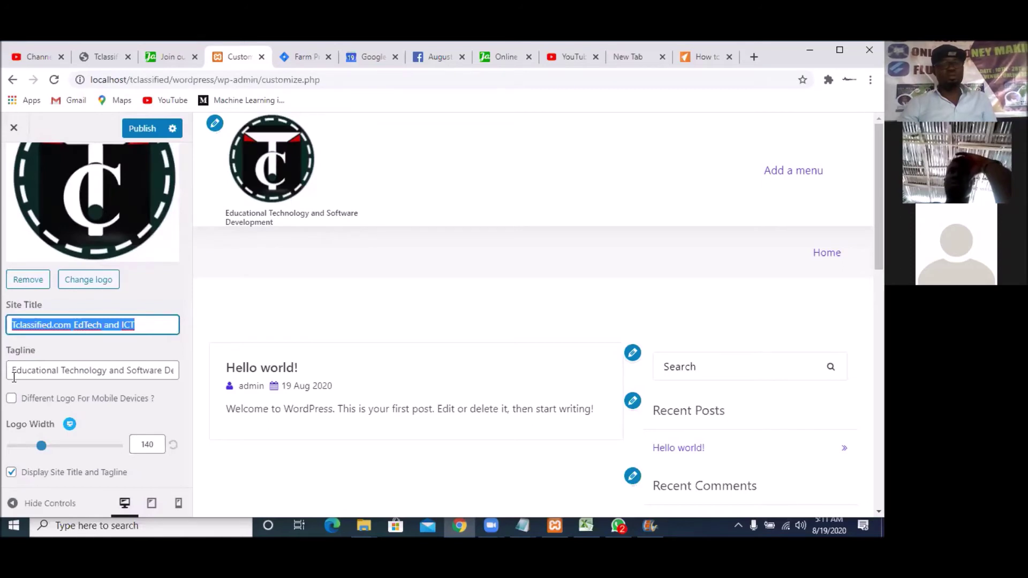
pyautogui.click(14, 375)
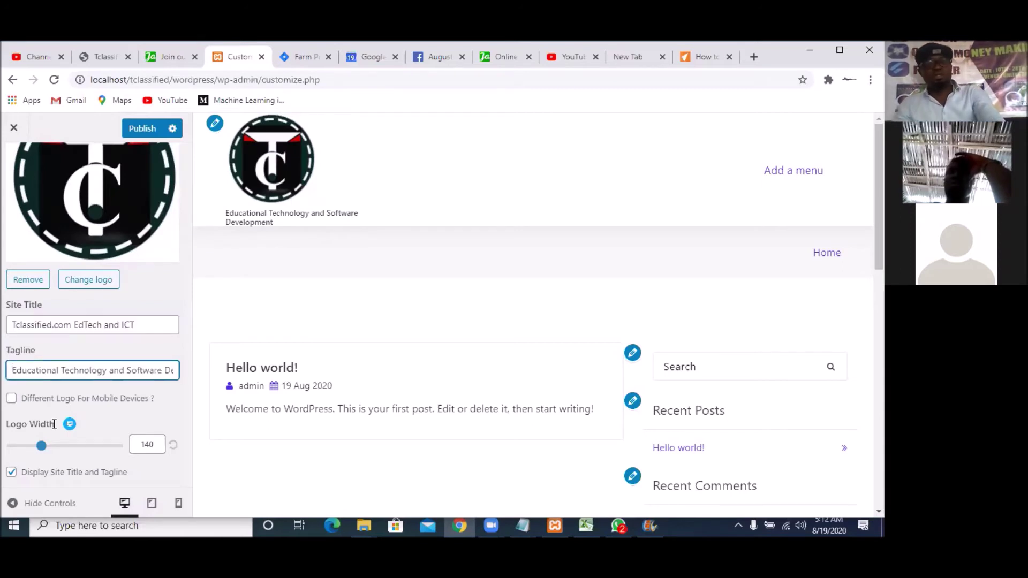
pyautogui.hotkey('ctrl', 'v')
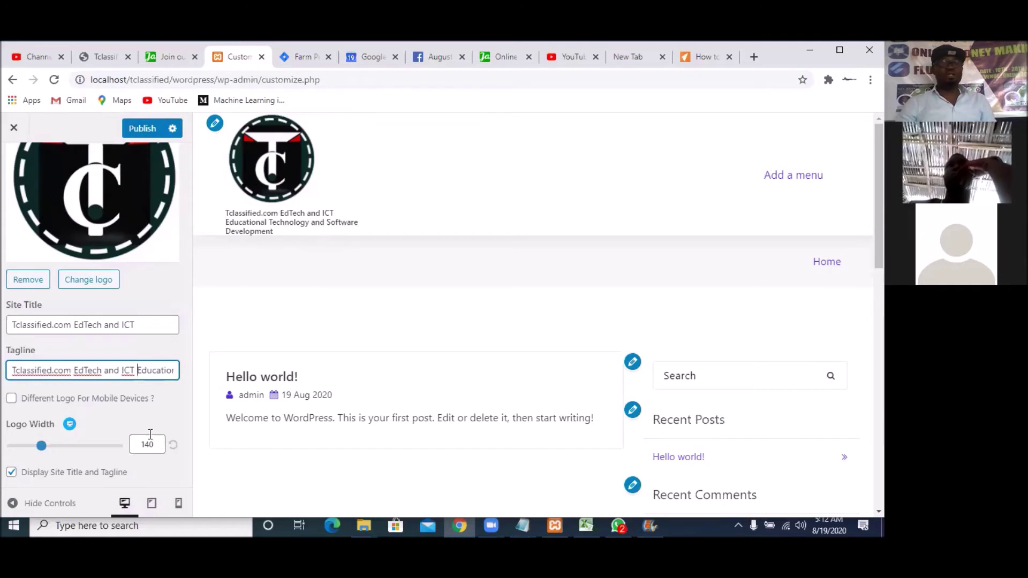
# Set the TCLASSIFIED LOGO image from the media library as the site icon, crop it to the full image, and publish the changes
pyautogui.scroll(-5, 149, 416)
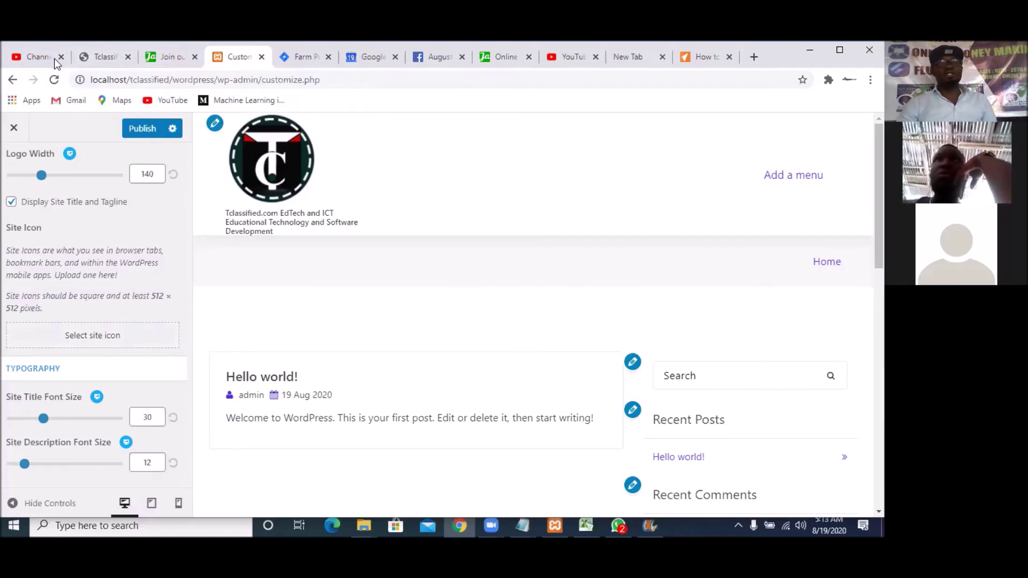
pyautogui.click(99, 341)
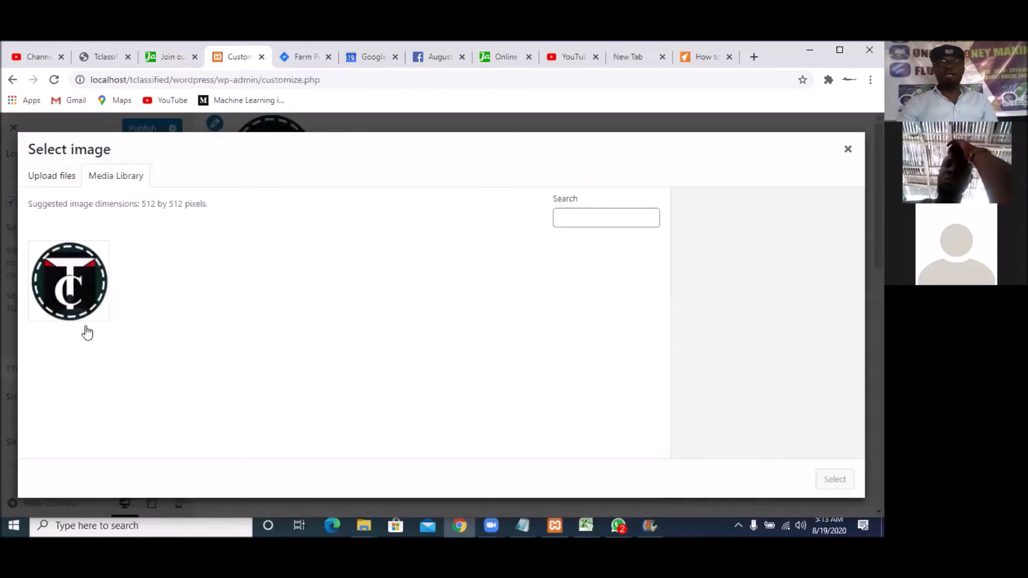
pyautogui.click(83, 299)
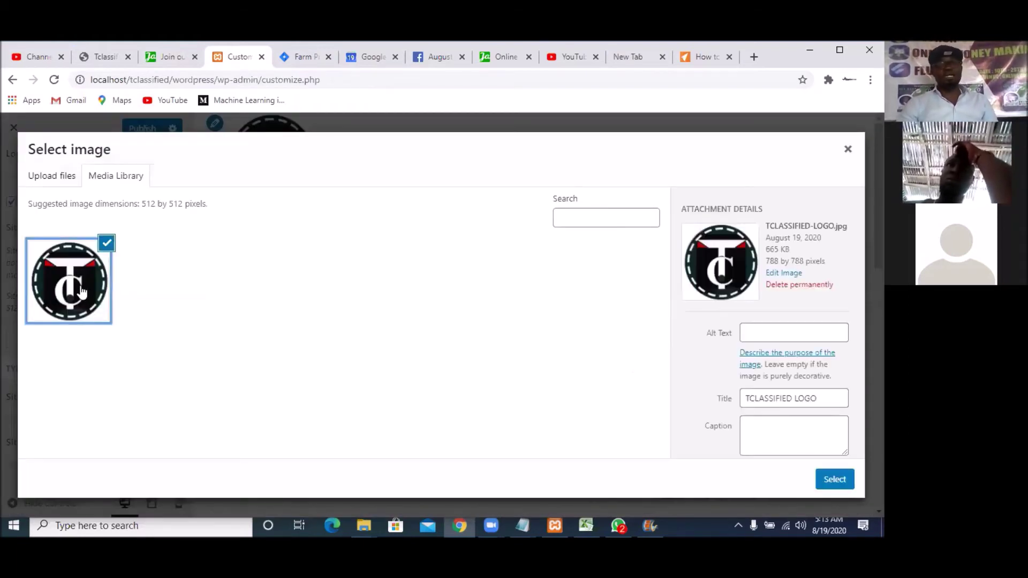
pyautogui.click(834, 480)
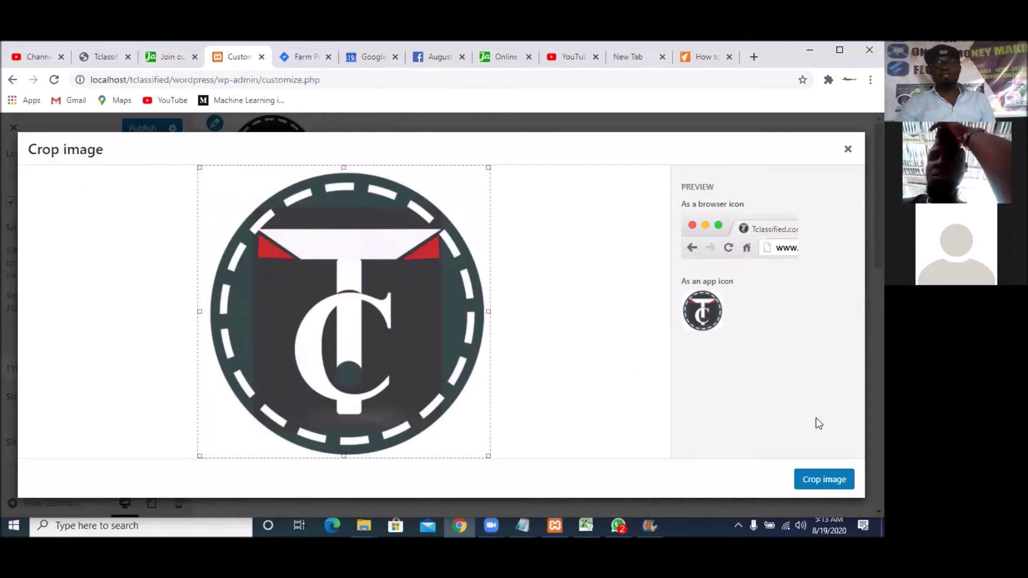
pyautogui.click(833, 479)
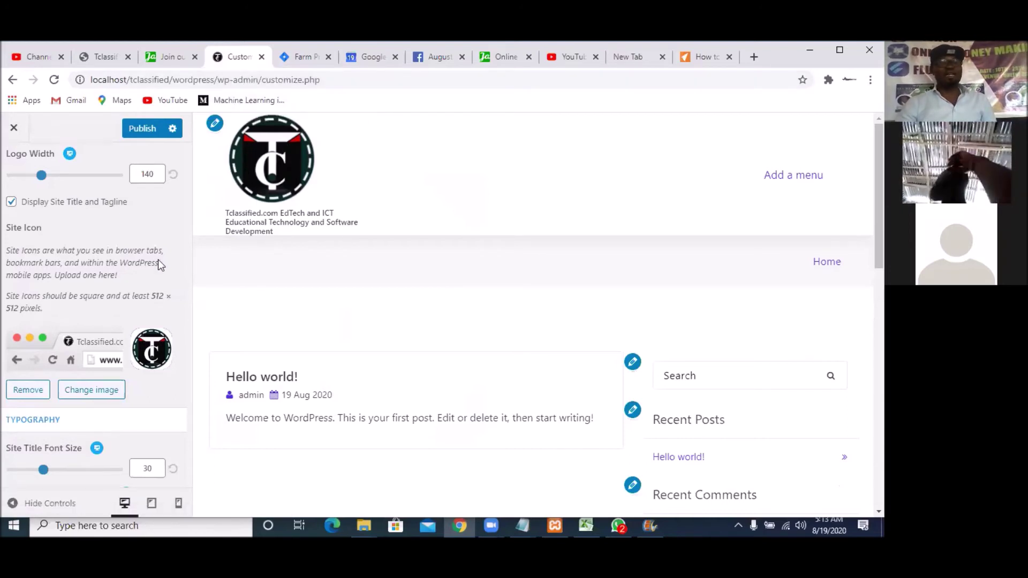
pyautogui.scroll(-1, 165, 416)
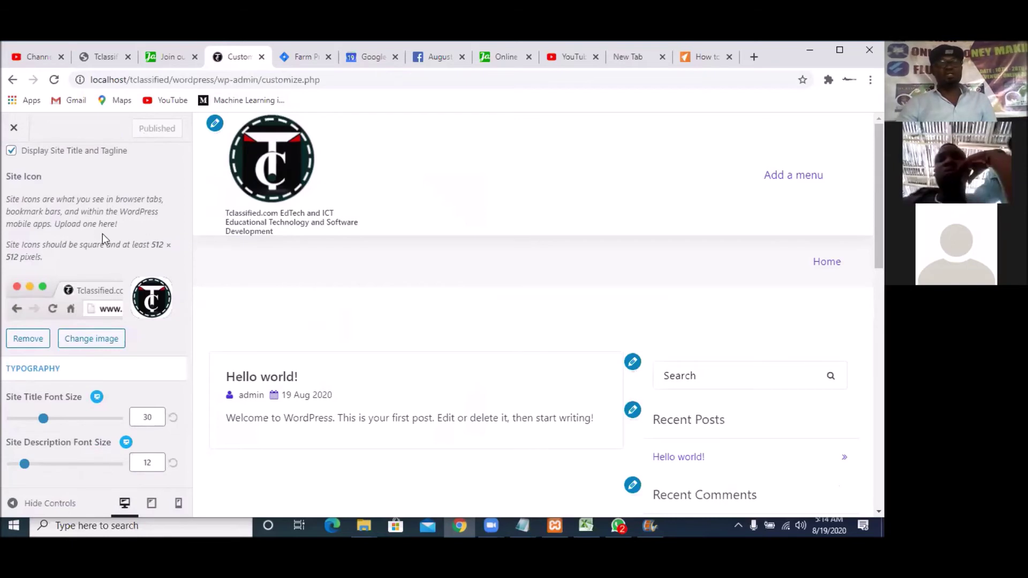
# Close the Customizer, visit the live site, and check its home page from the header to the footer
pyautogui.click(17, 131)
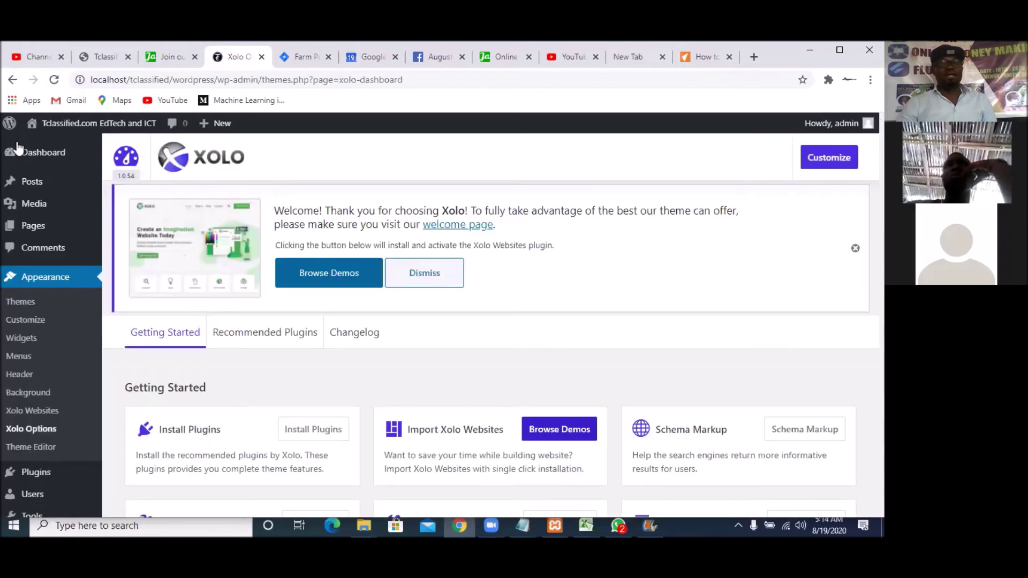
pyautogui.moveTo(97, 138)
pyautogui.moveTo(75, 126)
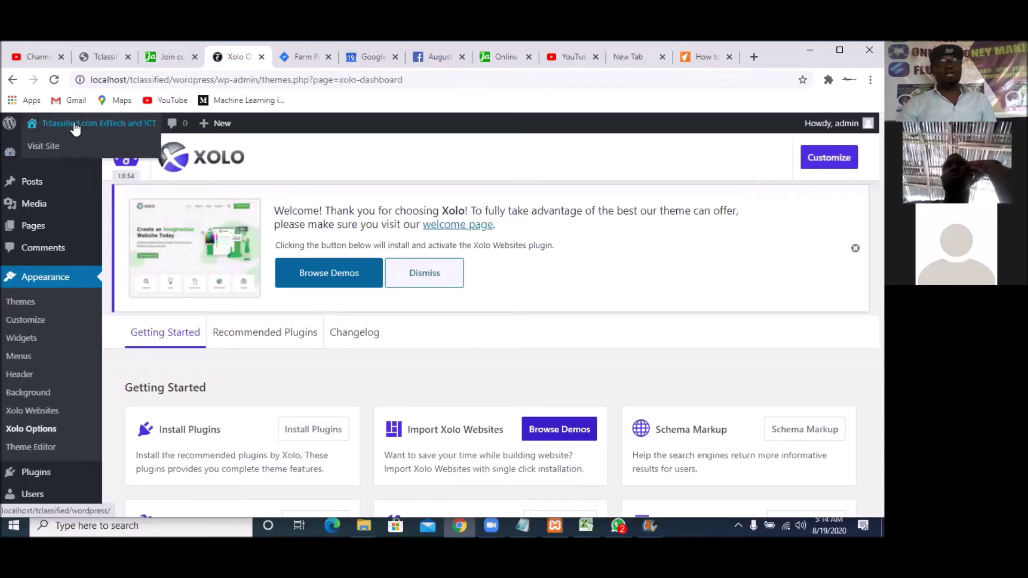
pyautogui.click(47, 152)
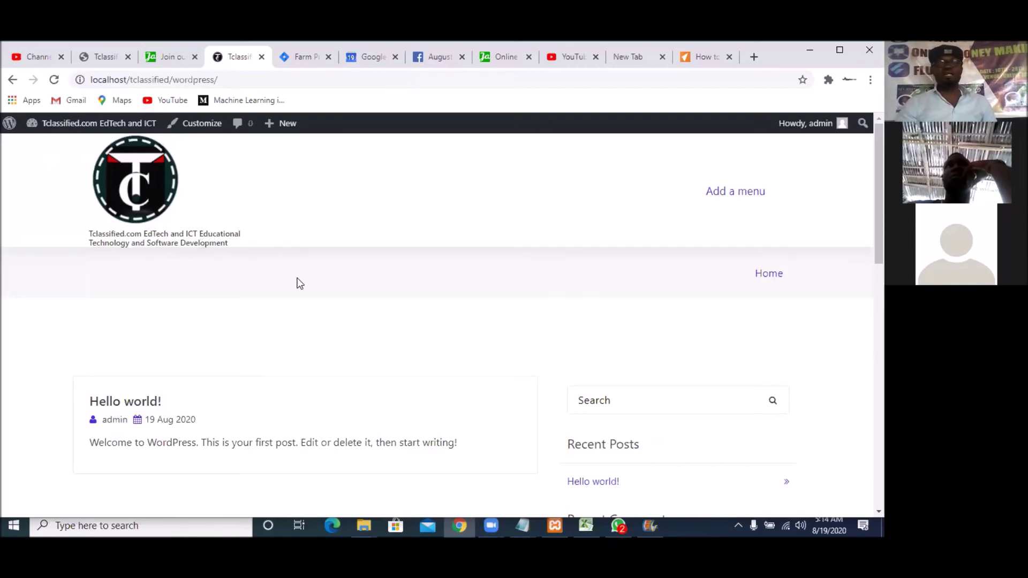
pyautogui.scroll(-10, 297, 279)
pyautogui.scroll(5, 298, 278)
pyautogui.scroll(5, 299, 279)
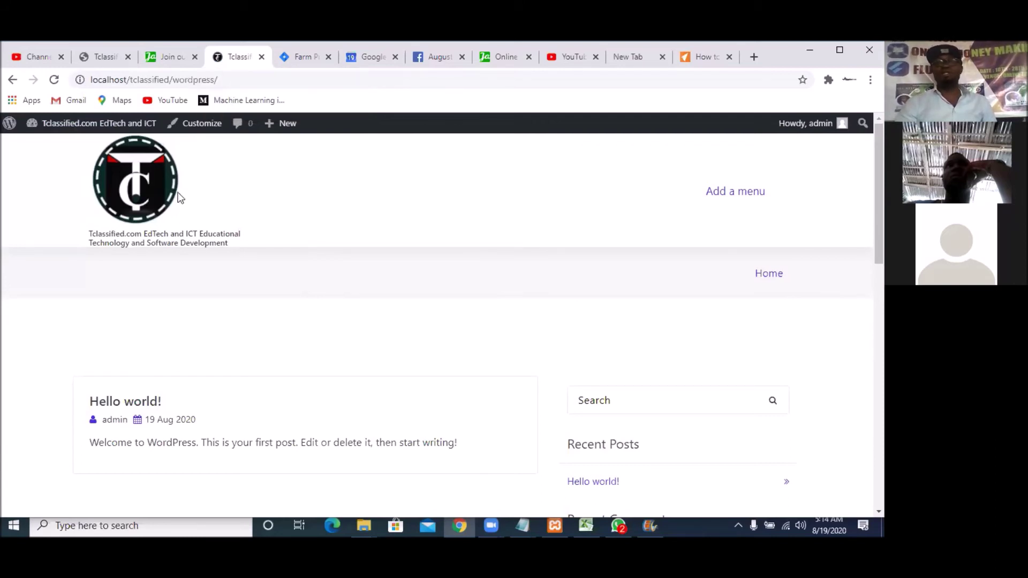
pyautogui.scroll(-1, 488, 382)
pyautogui.scroll(-6, 487, 382)
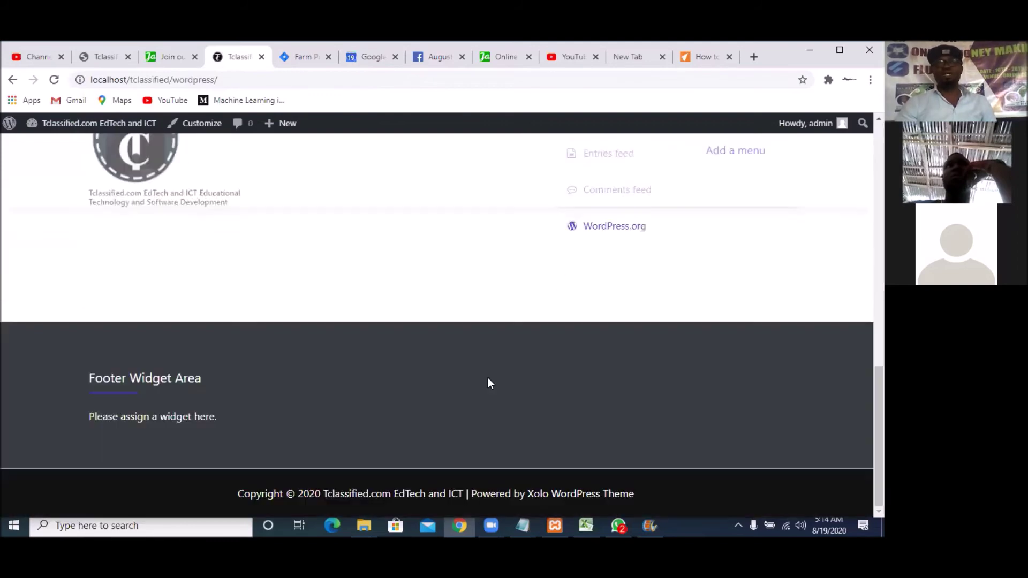
pyautogui.scroll(3, 487, 382)
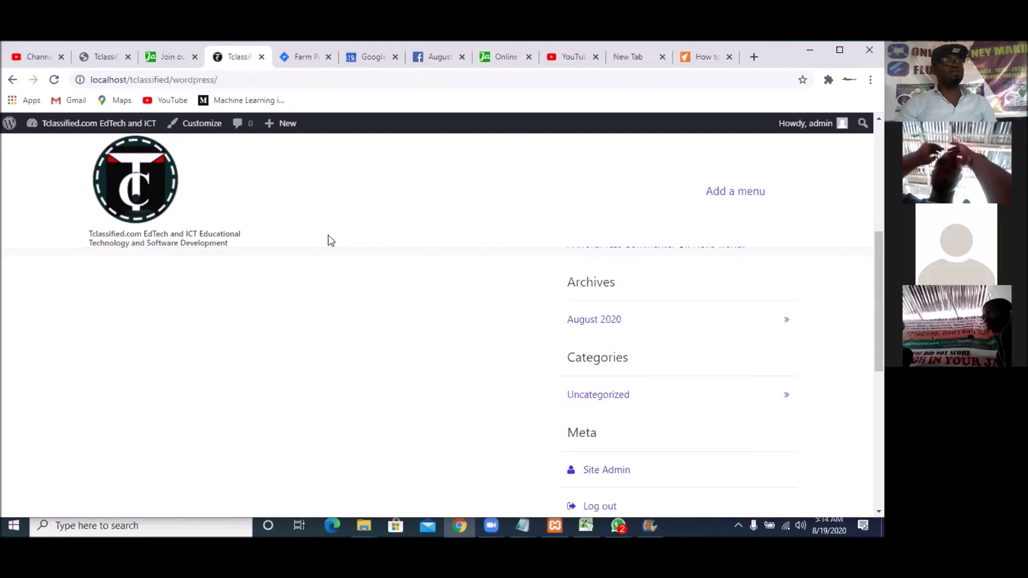
pyautogui.scroll(5, 330, 238)
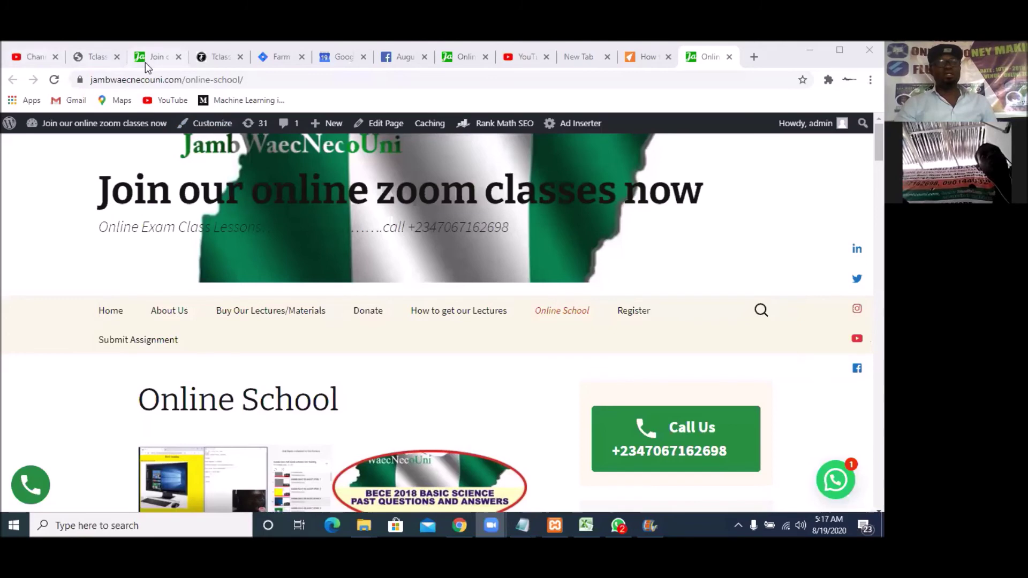
# Return to the local Tclassified.com site and reopen the theme Customizer through its dashboard
pyautogui.click(218, 57)
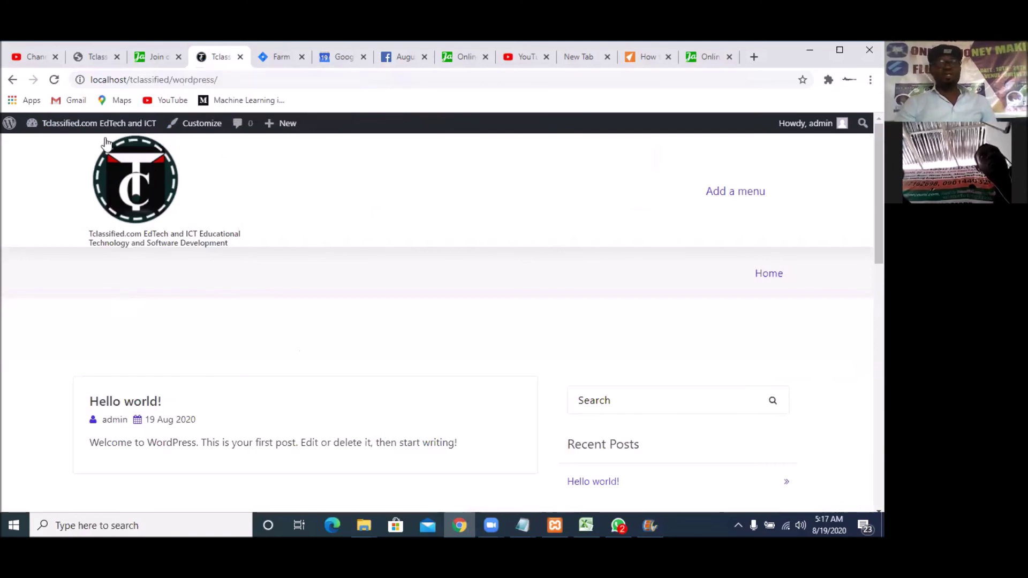
pyautogui.moveTo(74, 129)
pyautogui.click(55, 147)
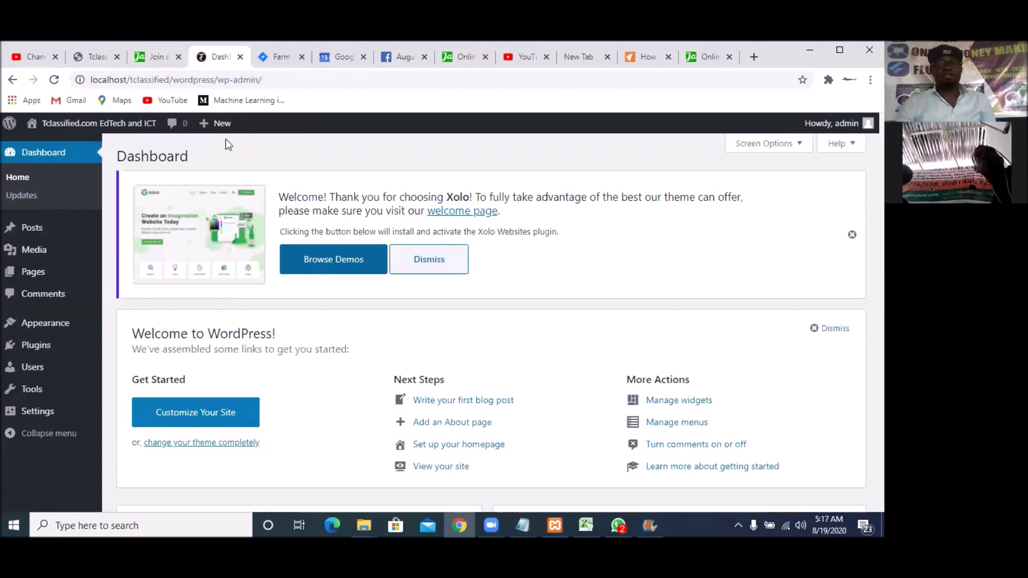
pyautogui.moveTo(63, 326)
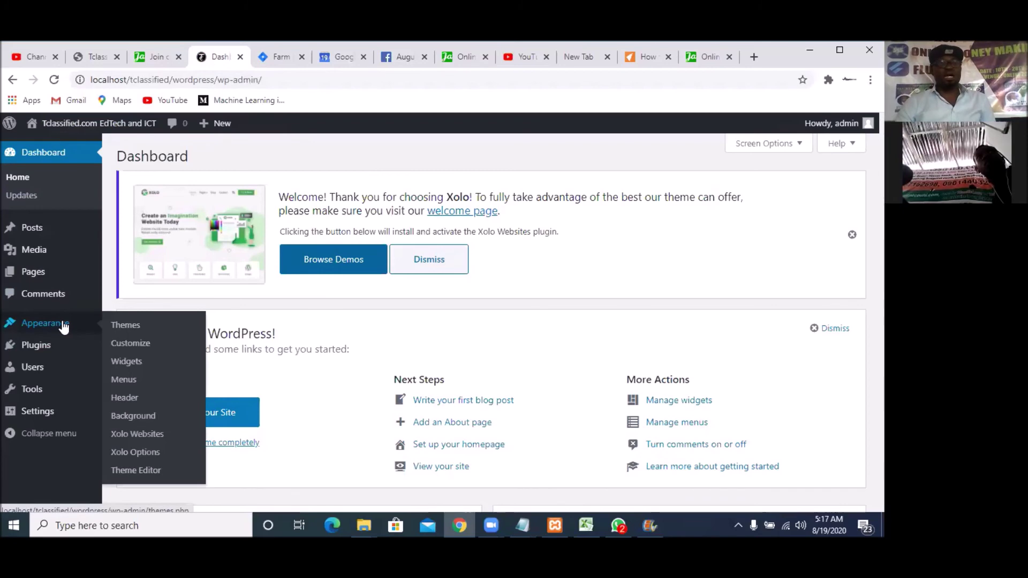
pyautogui.click(141, 349)
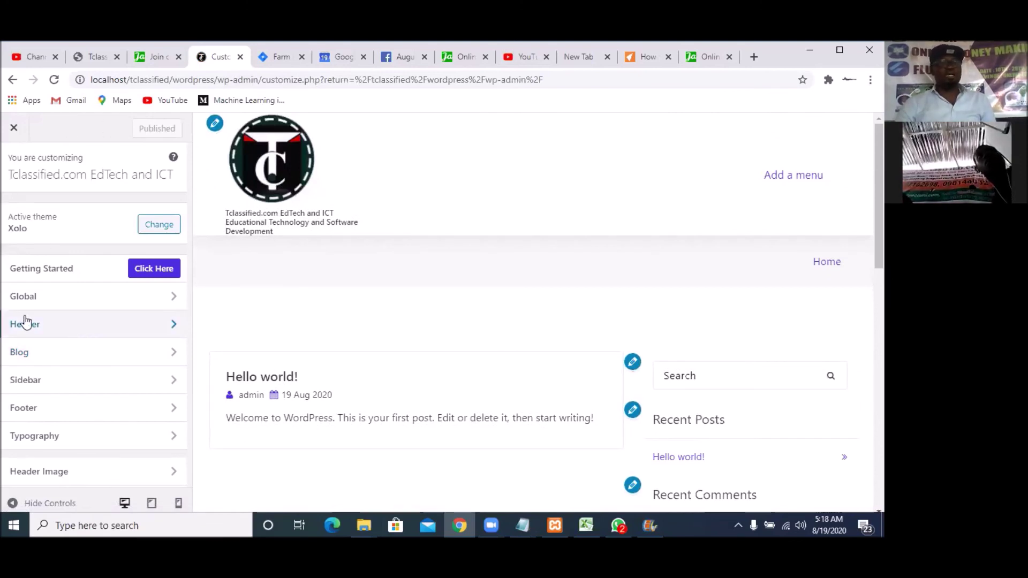
# Review the logo, site title, site icon and typography settings in the header's Site Identity section, and close the Customizer
pyautogui.click(51, 332)
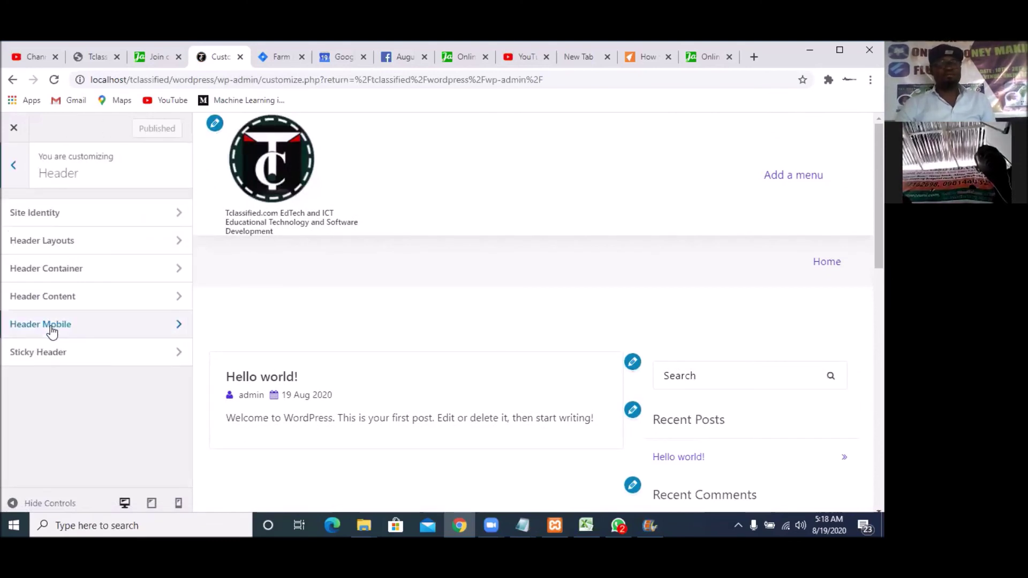
pyautogui.click(40, 223)
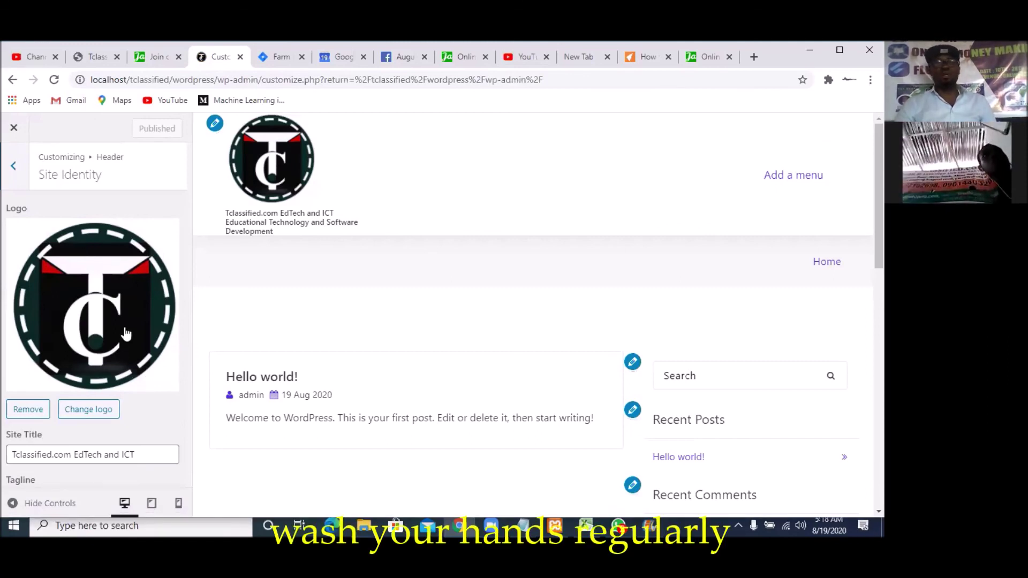
pyautogui.scroll(-7, 125, 333)
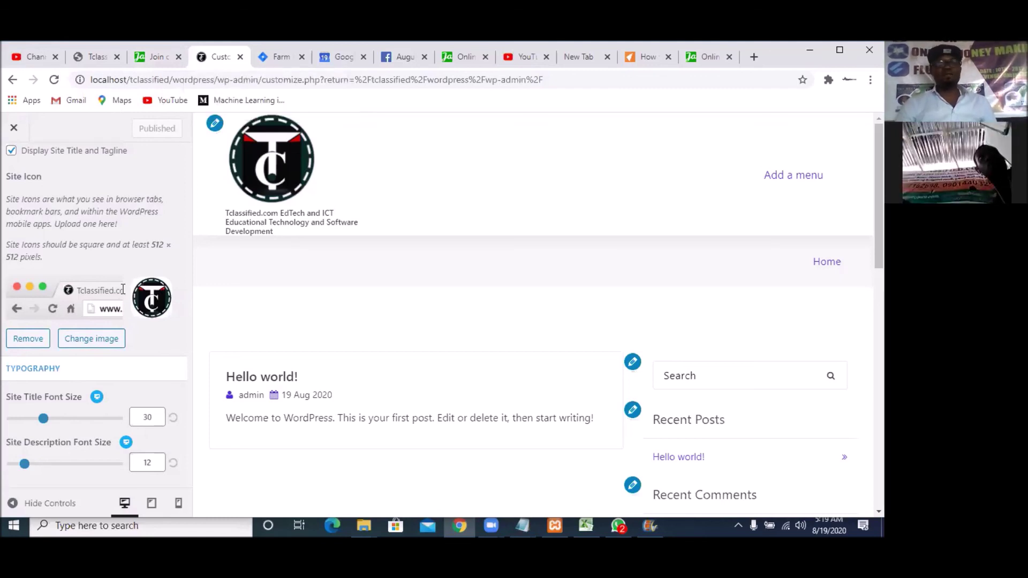
pyautogui.scroll(6, 122, 293)
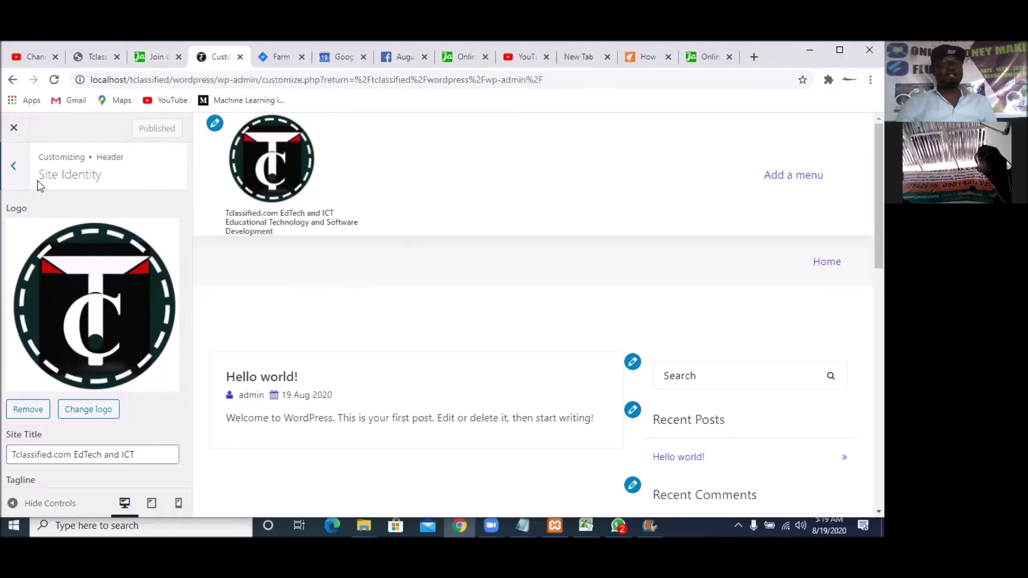
pyautogui.click(14, 131)
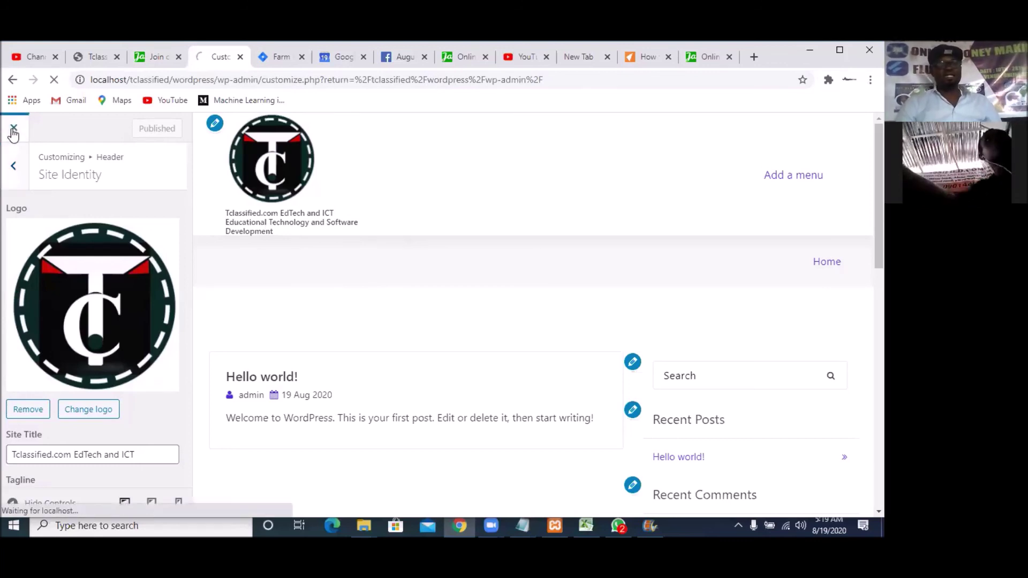